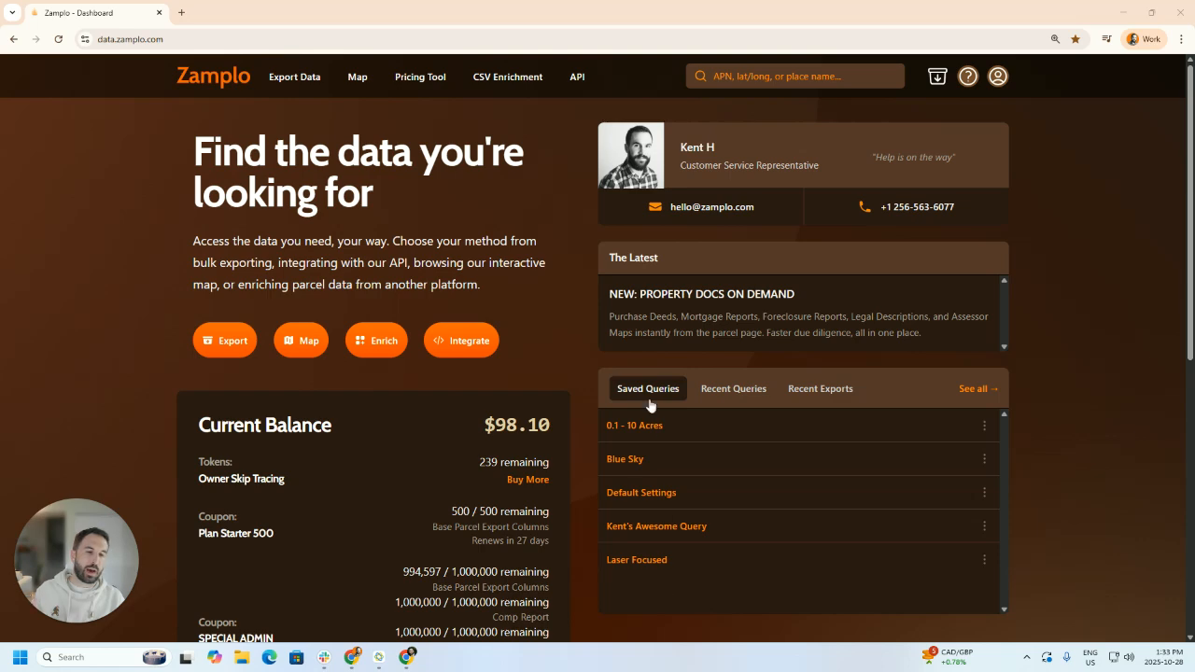
# Step: Open the Laser Focused saved query and review its location, lot area, owner, road and owner-count filters
pyautogui.click(638, 561)
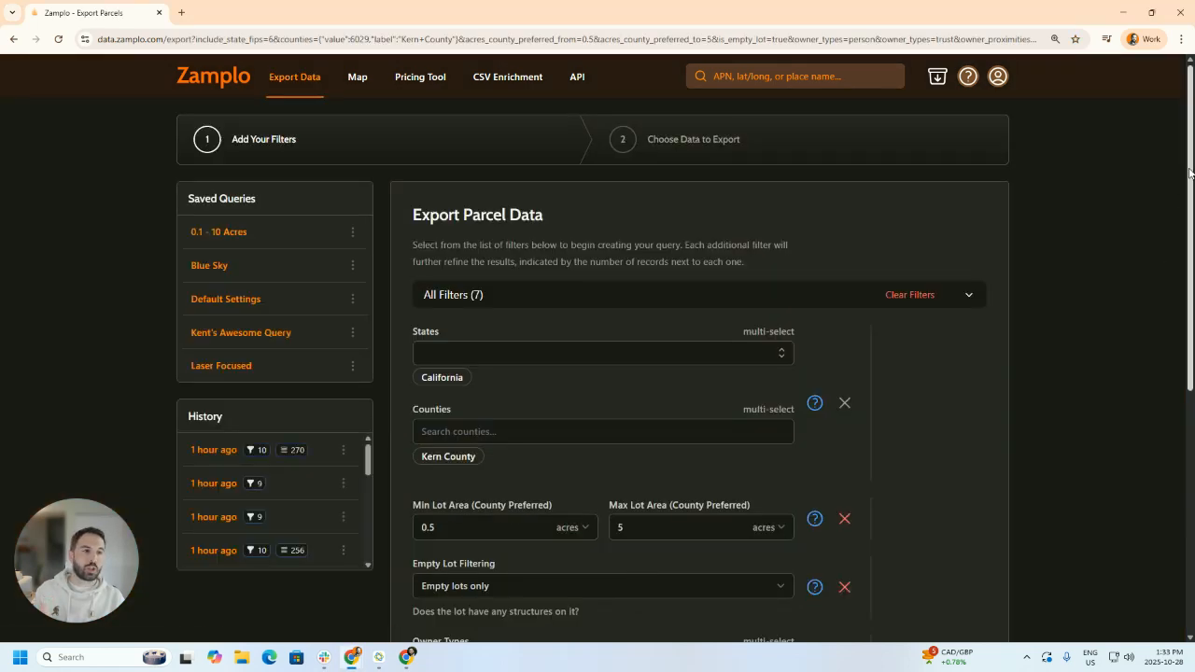
pyautogui.moveTo(1189, 173); pyautogui.dragTo(1185, 309)
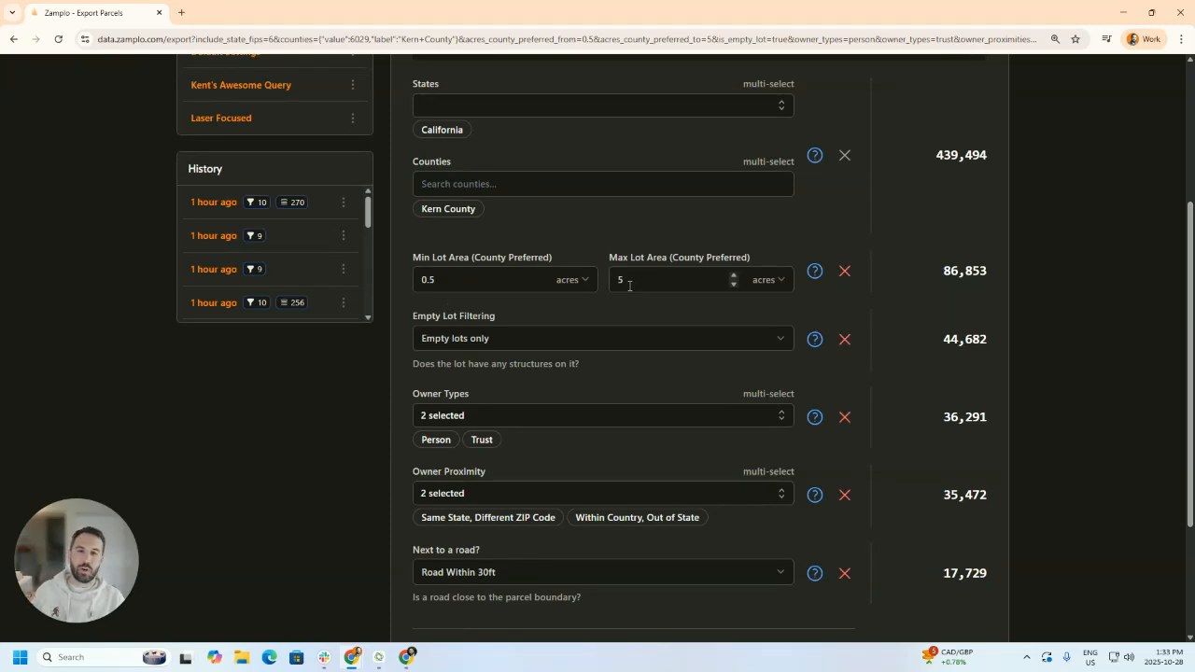
pyautogui.moveTo(1191, 286); pyautogui.dragTo(1191, 395)
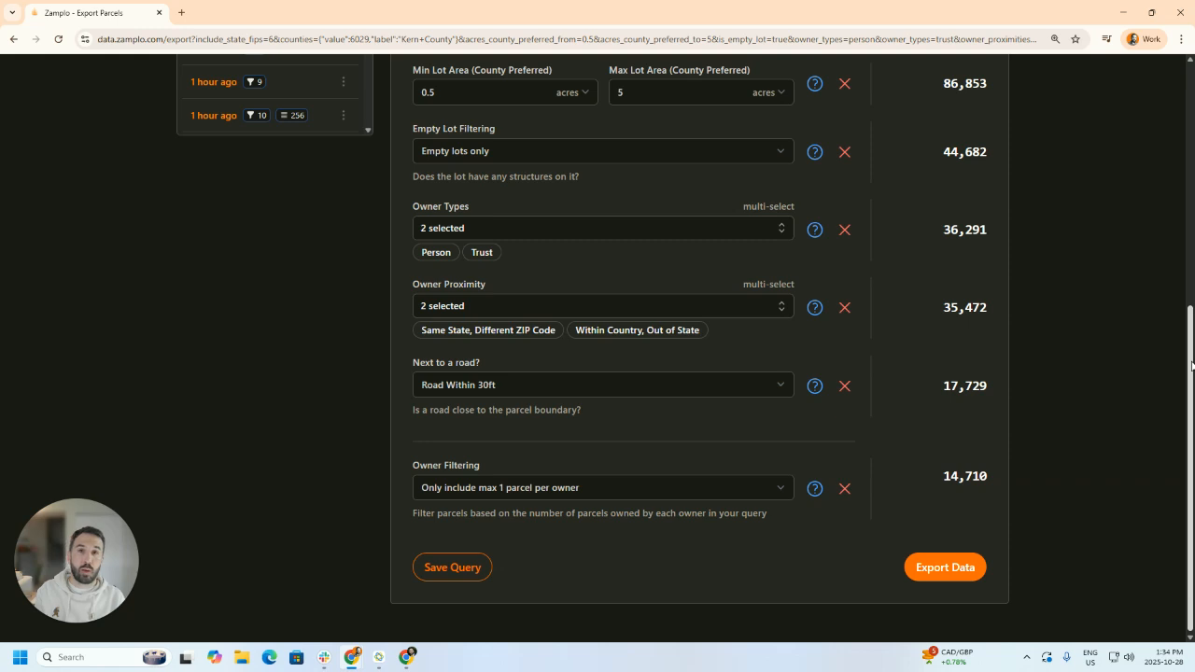
pyautogui.moveTo(1191, 365); pyautogui.dragTo(1145, 76)
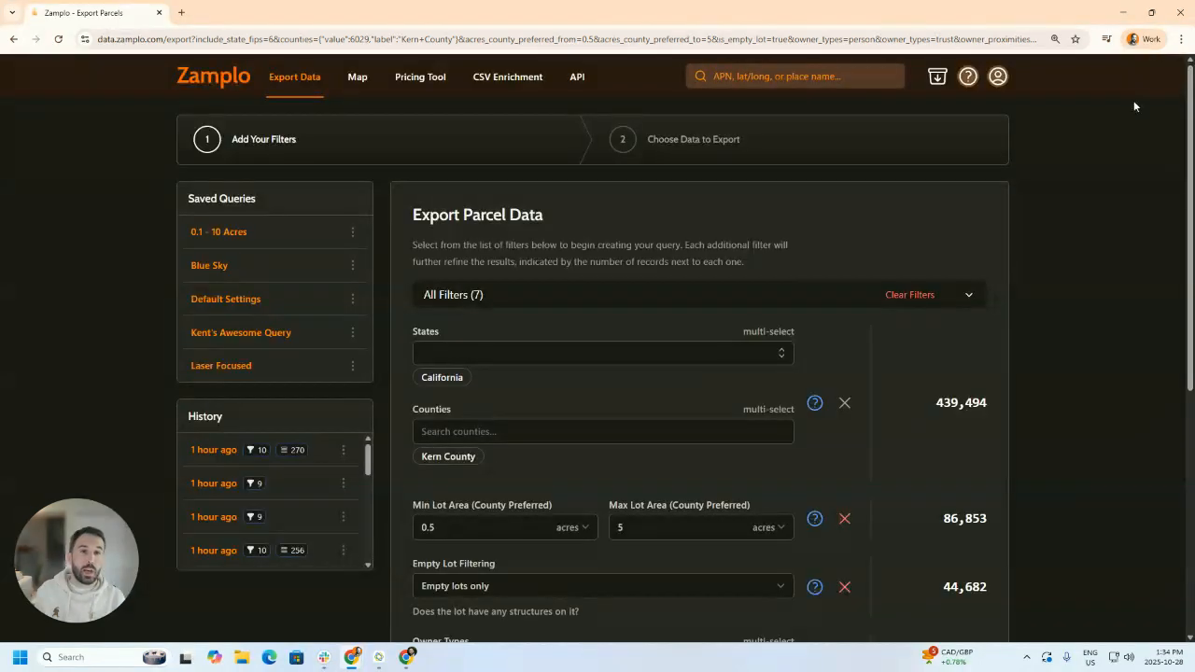
# Step: Search for Kern County, CA and open it on the map
pyautogui.click(715, 79)
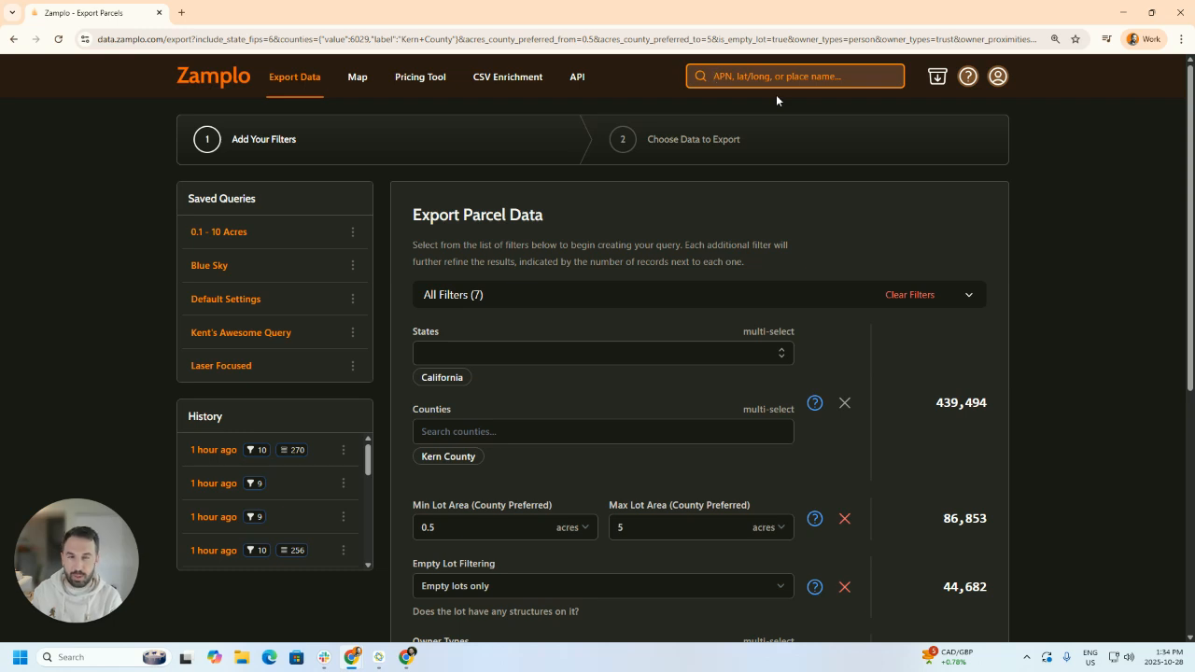
pyautogui.write('c')
pyautogui.press('BackSpace')
pyautogui.write('kern')
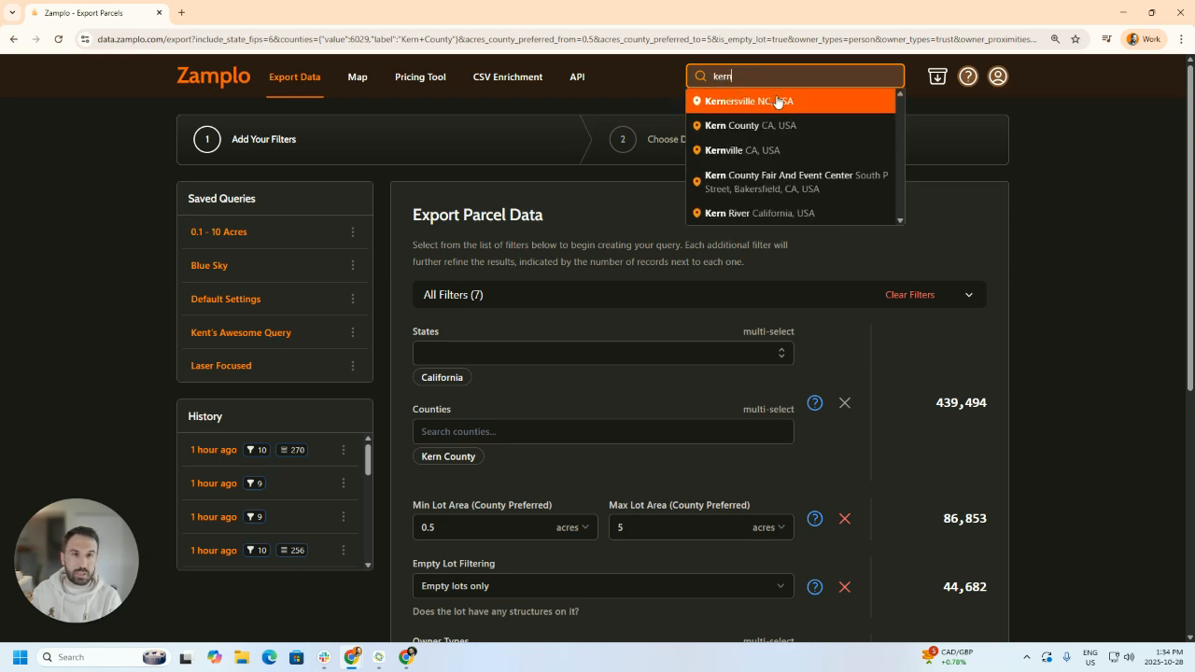
pyautogui.write('county')
pyautogui.click(776, 101)
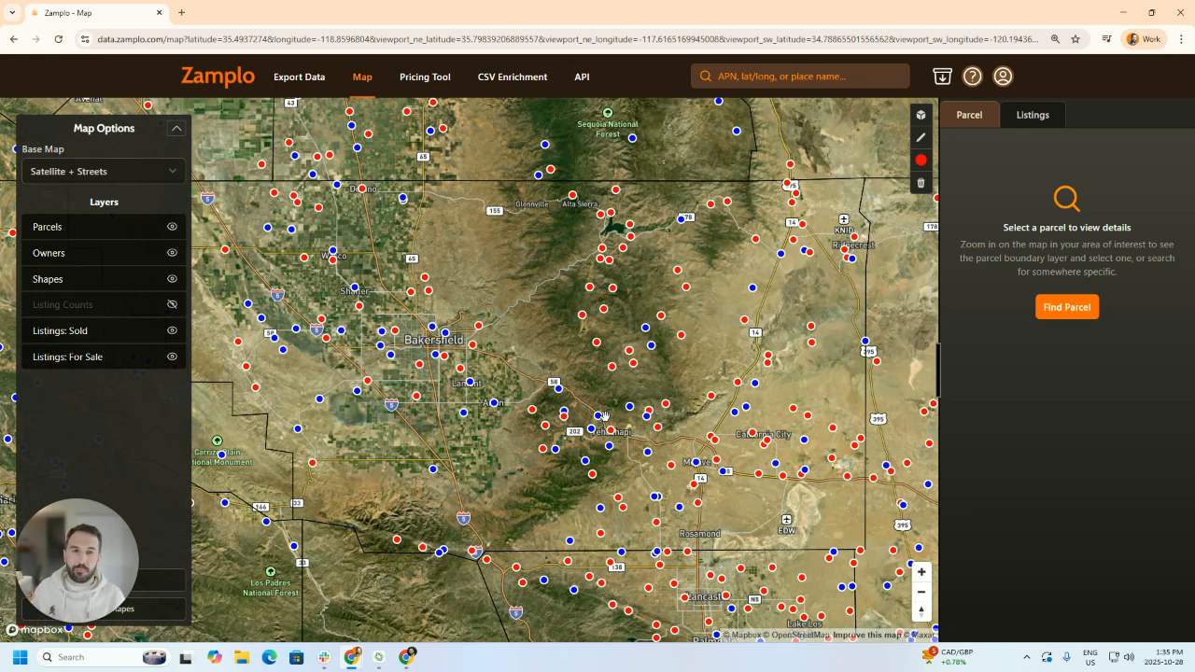
# Step: Draw a six-point shape of about 19,378 acres south of Tehachapi and shift it slightly east
pyautogui.moveTo(65, 537); pyautogui.dragTo(76, 53)
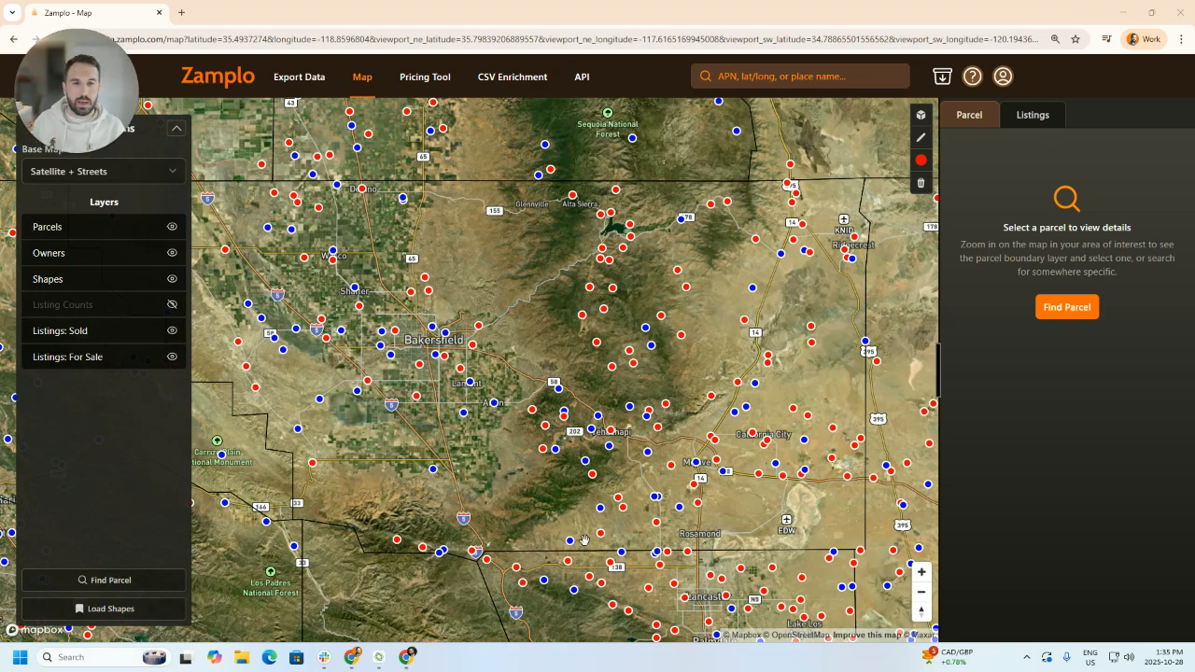
pyautogui.scroll(1, 611, 491)
pyautogui.scroll(3, 608, 493)
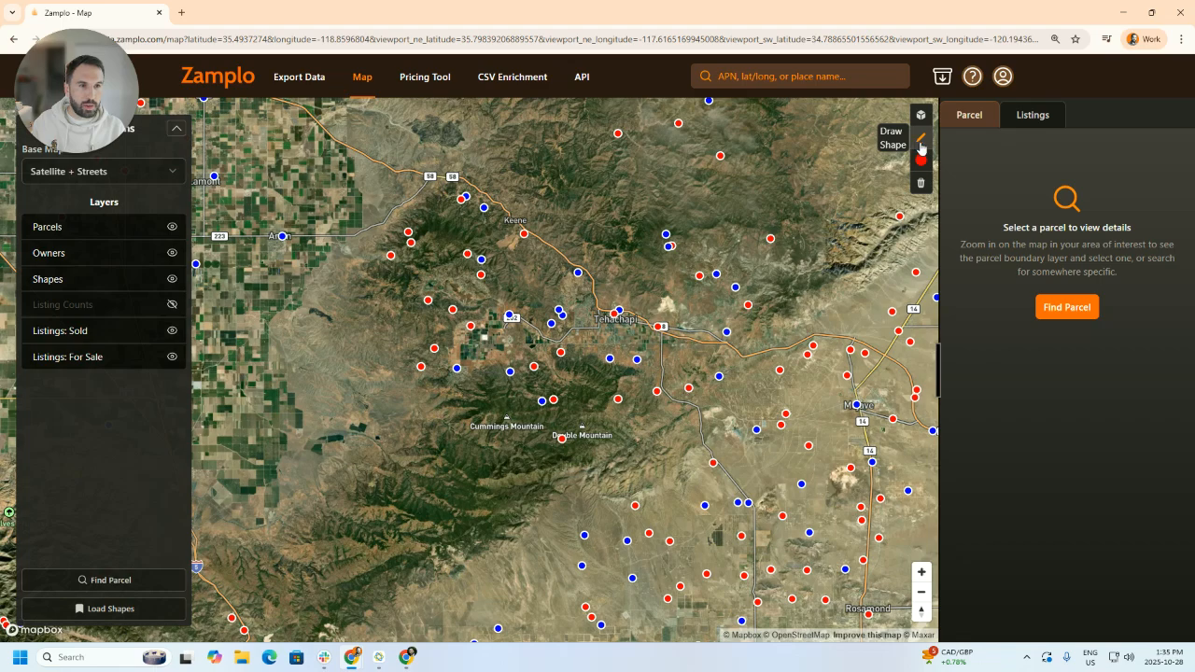
pyautogui.scroll(1, 519, 373)
pyautogui.scroll(1, 606, 397)
pyautogui.moveTo(670, 405); pyautogui.dragTo(595, 419)
pyautogui.scroll(4, 592, 423)
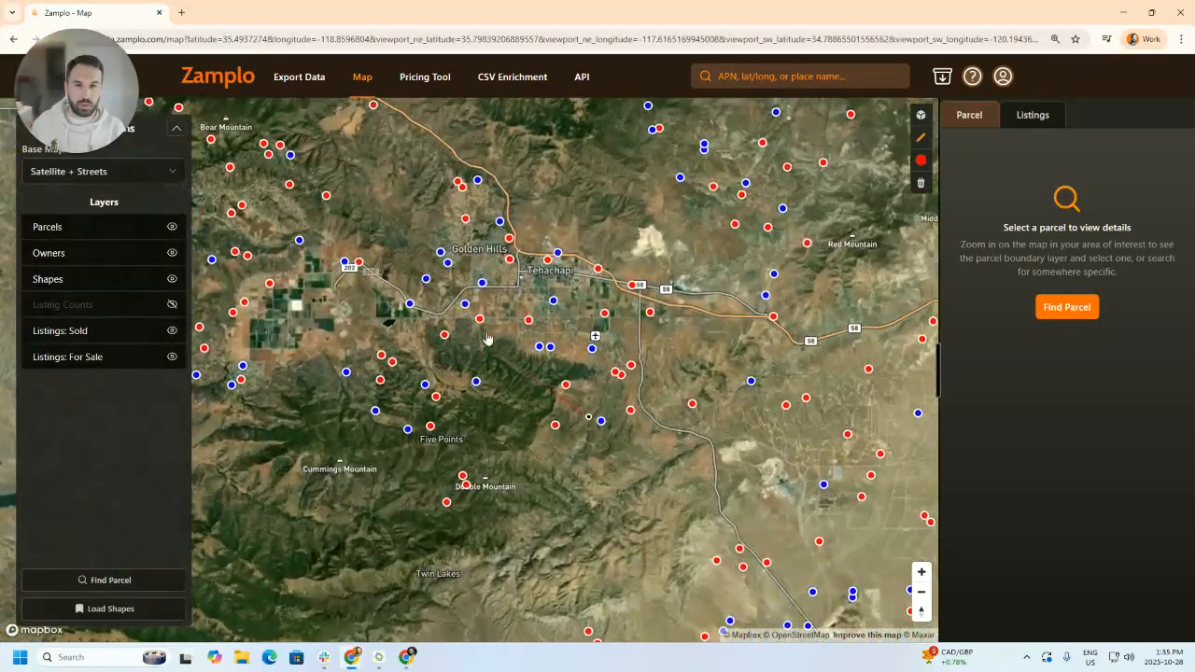
pyautogui.click(501, 427)
pyautogui.click(399, 418)
pyautogui.click(413, 311)
pyautogui.click(640, 319)
pyautogui.click(692, 414)
pyautogui.click(588, 417)
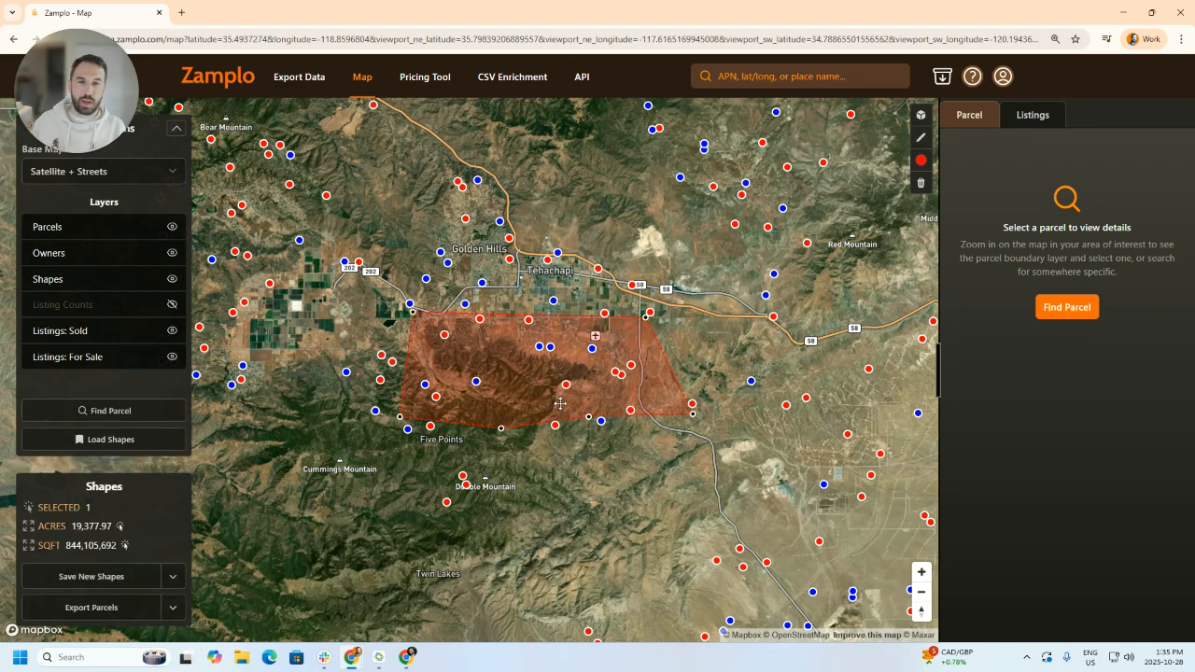
pyautogui.moveTo(540, 380); pyautogui.dragTo(594, 383)
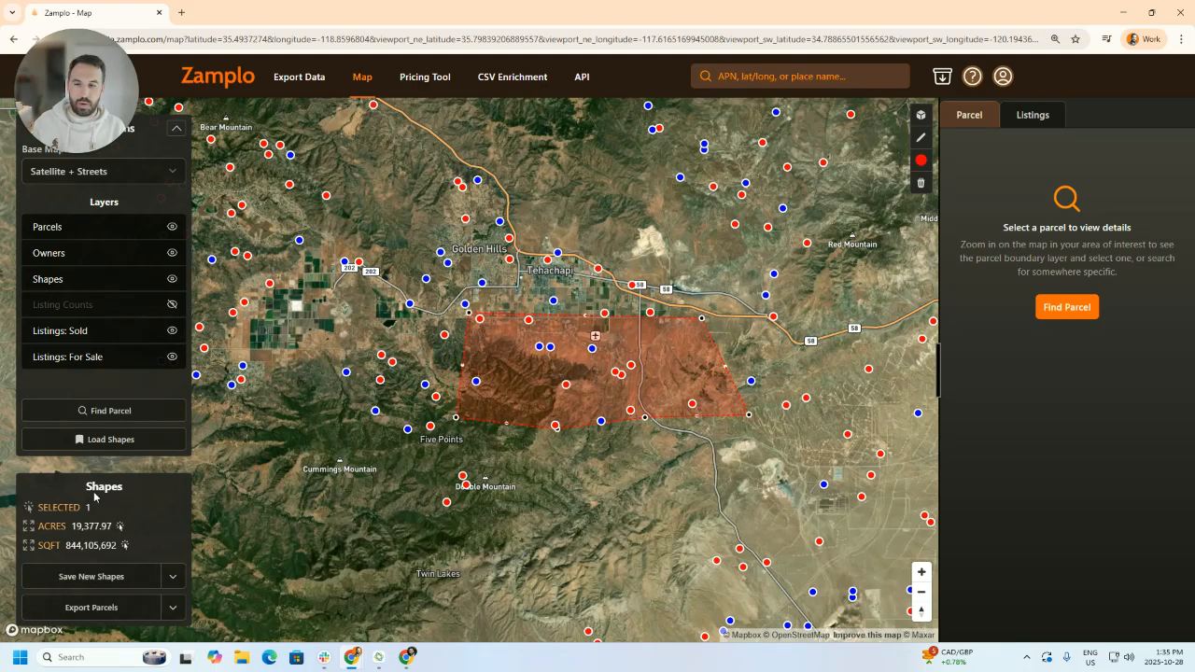
# Step: Check the shape's parcel count with the Laser Focused saved query, and cancel the export
pyautogui.click(106, 611)
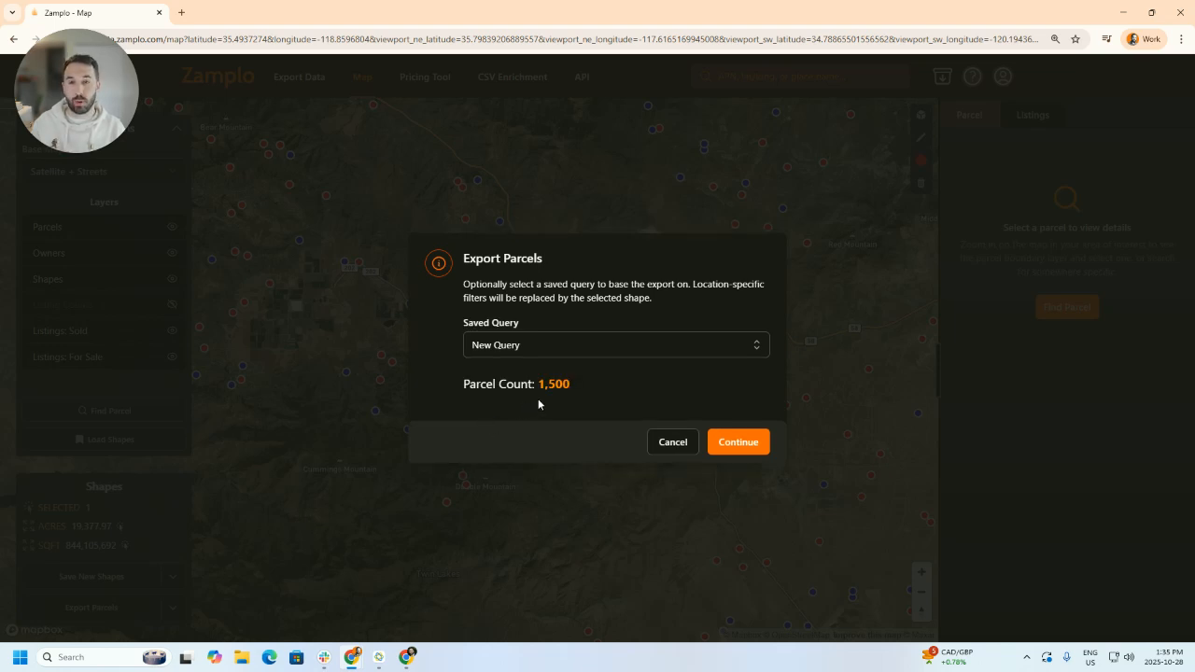
pyautogui.click(560, 352)
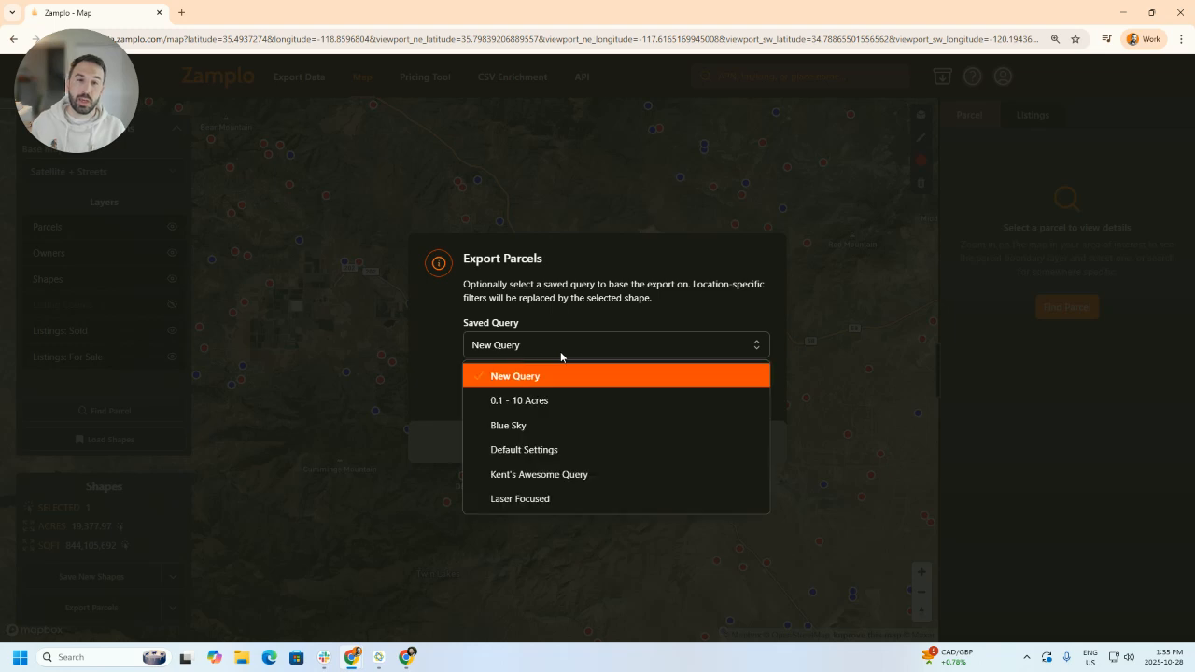
pyautogui.click(543, 502)
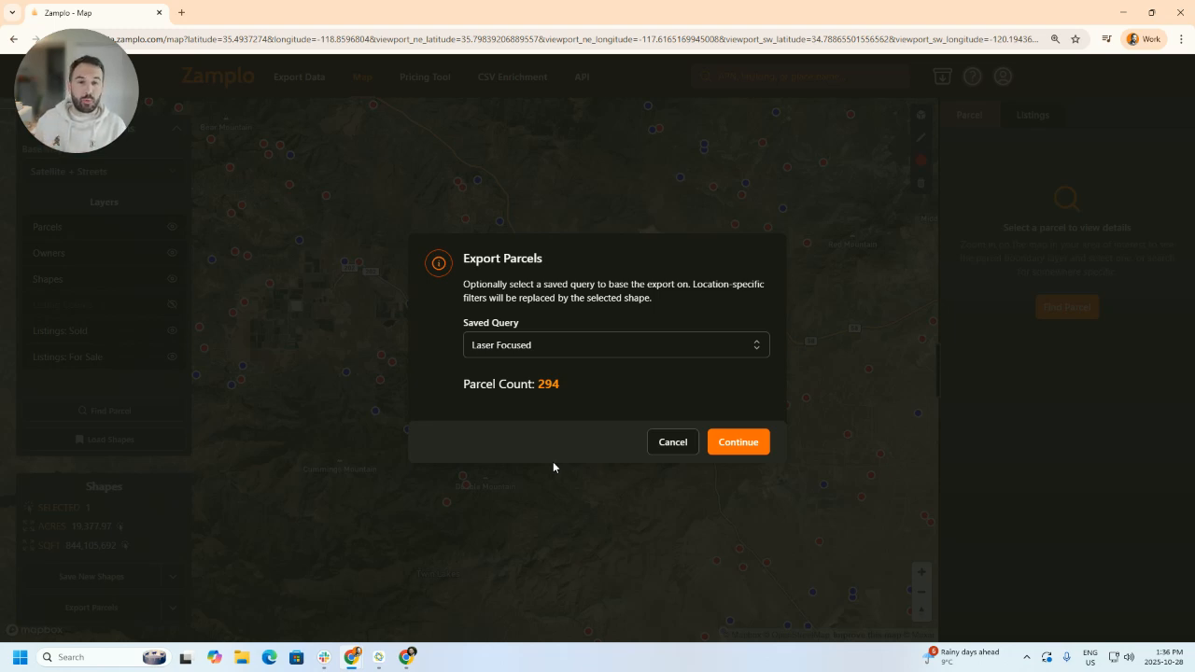
pyautogui.click(670, 450)
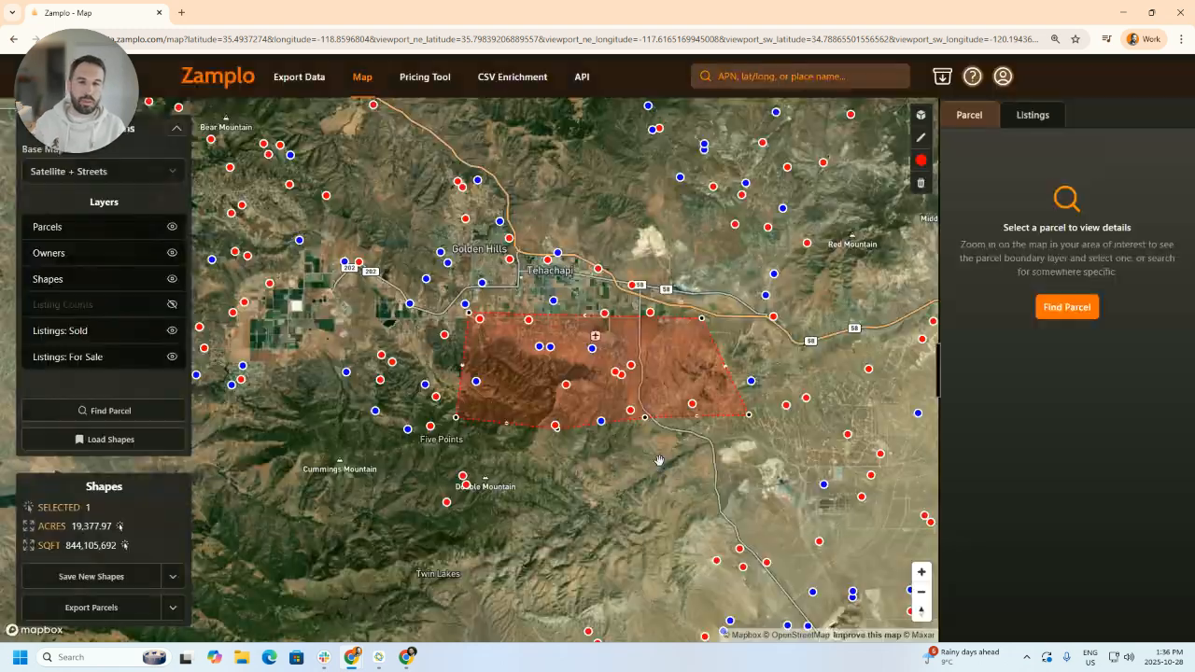
# Step: Pull in the shape's southeast and southwest corners to about 15,438 acres and save it as "Kern, October 28 2025"
pyautogui.click(673, 388)
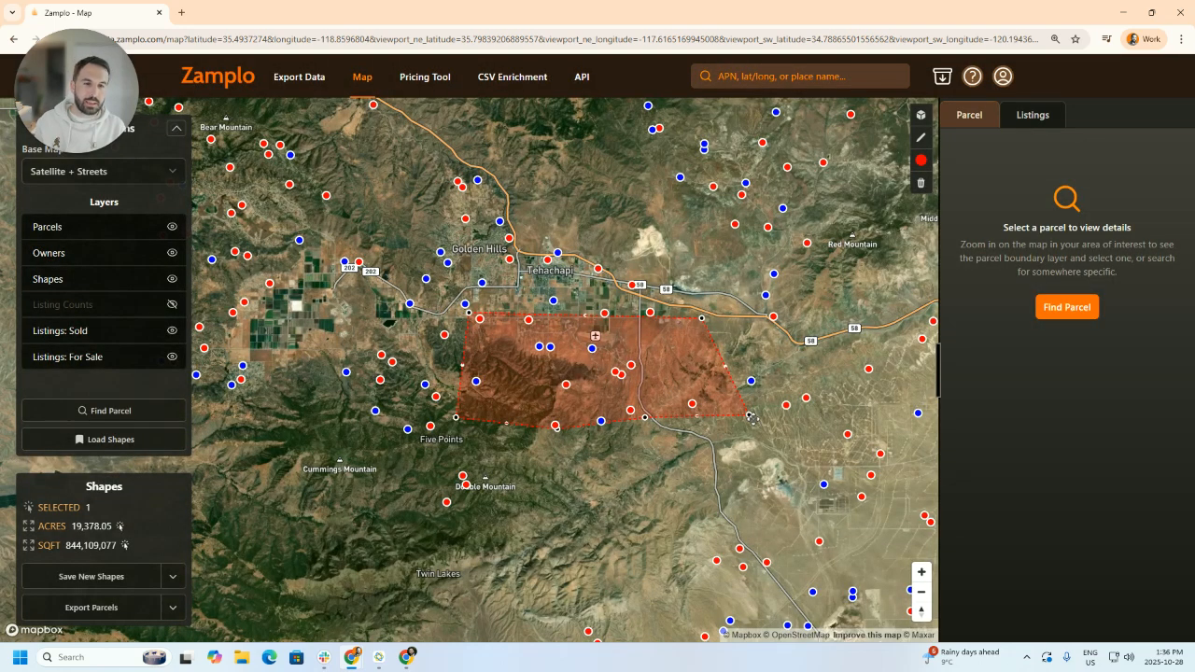
pyautogui.moveTo(749, 416); pyautogui.dragTo(693, 424)
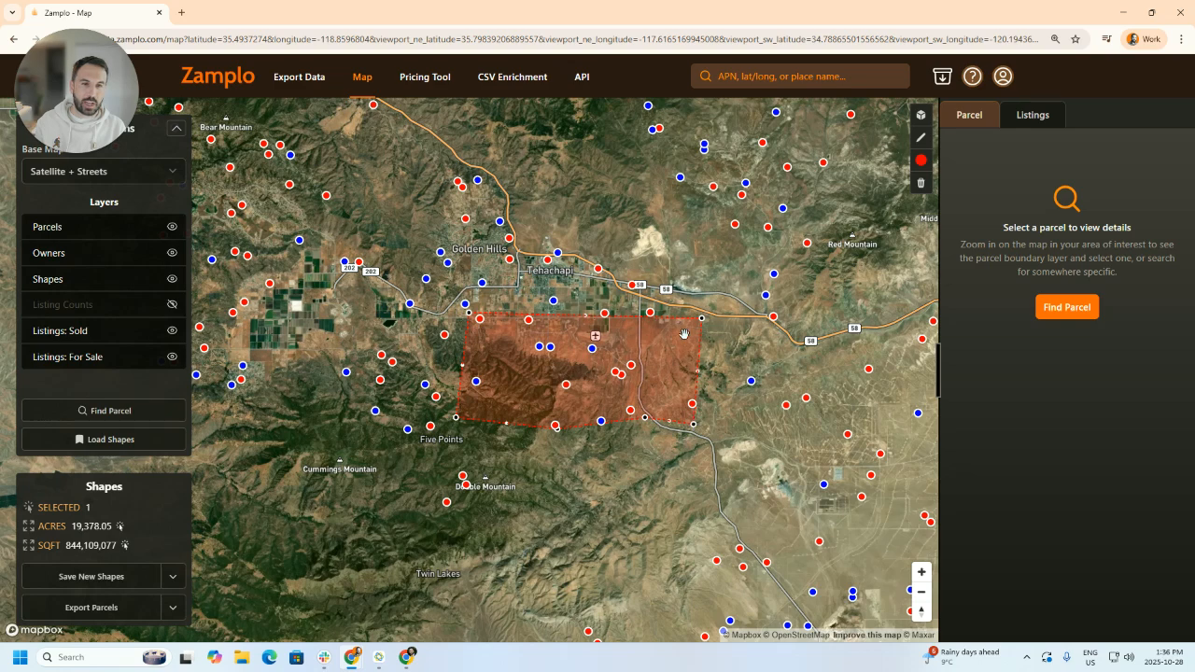
pyautogui.moveTo(458, 418); pyautogui.dragTo(490, 391)
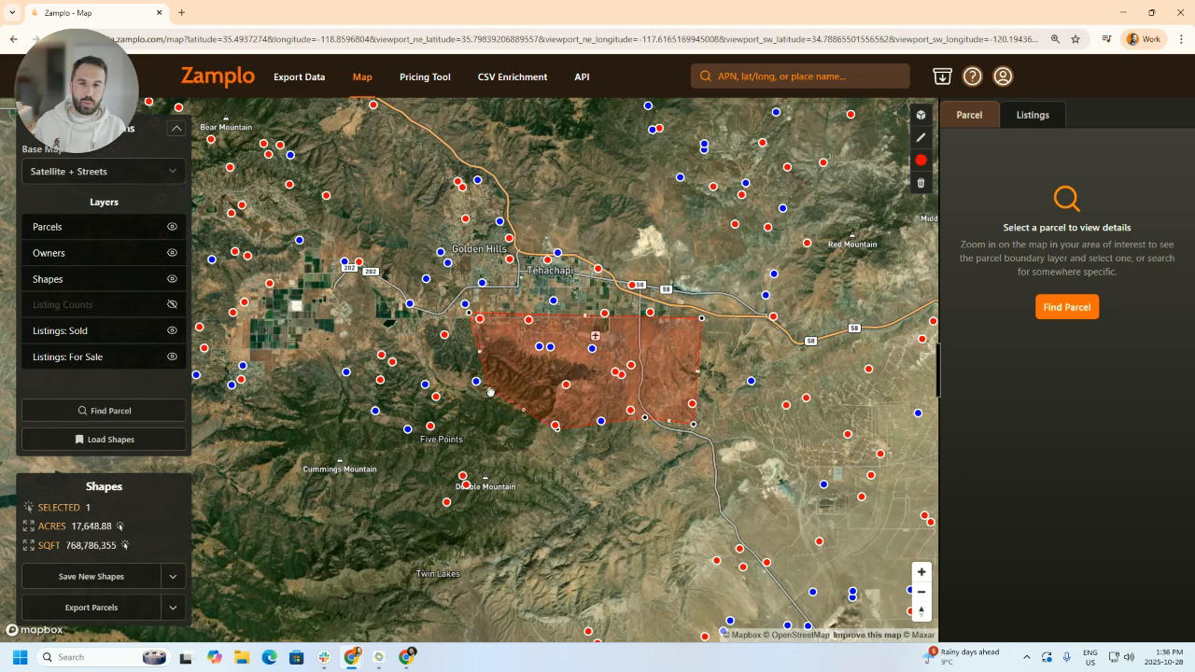
pyautogui.moveTo(574, 358); pyautogui.dragTo(579, 370)
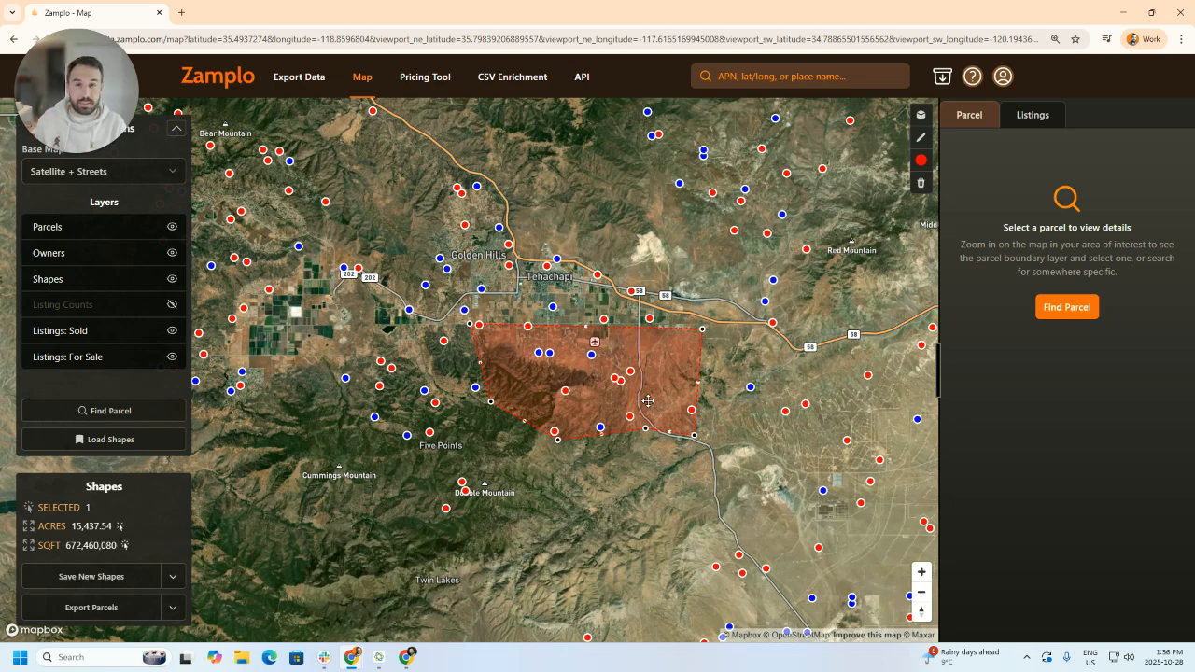
pyautogui.click(91, 576)
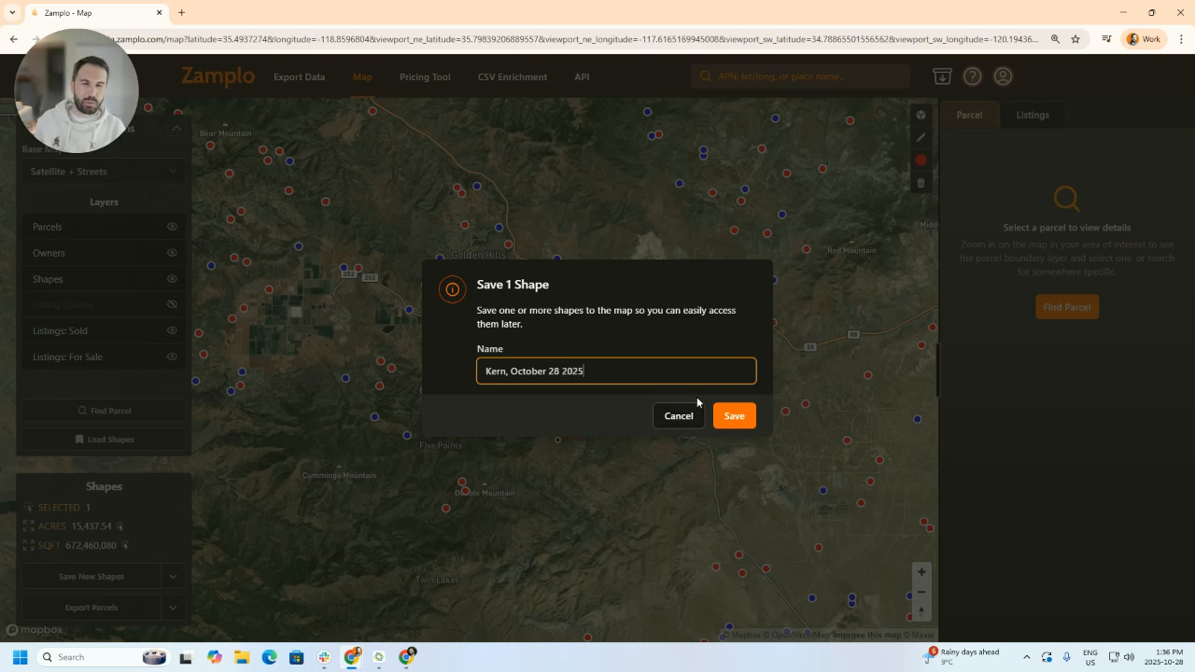
pyautogui.click(743, 425)
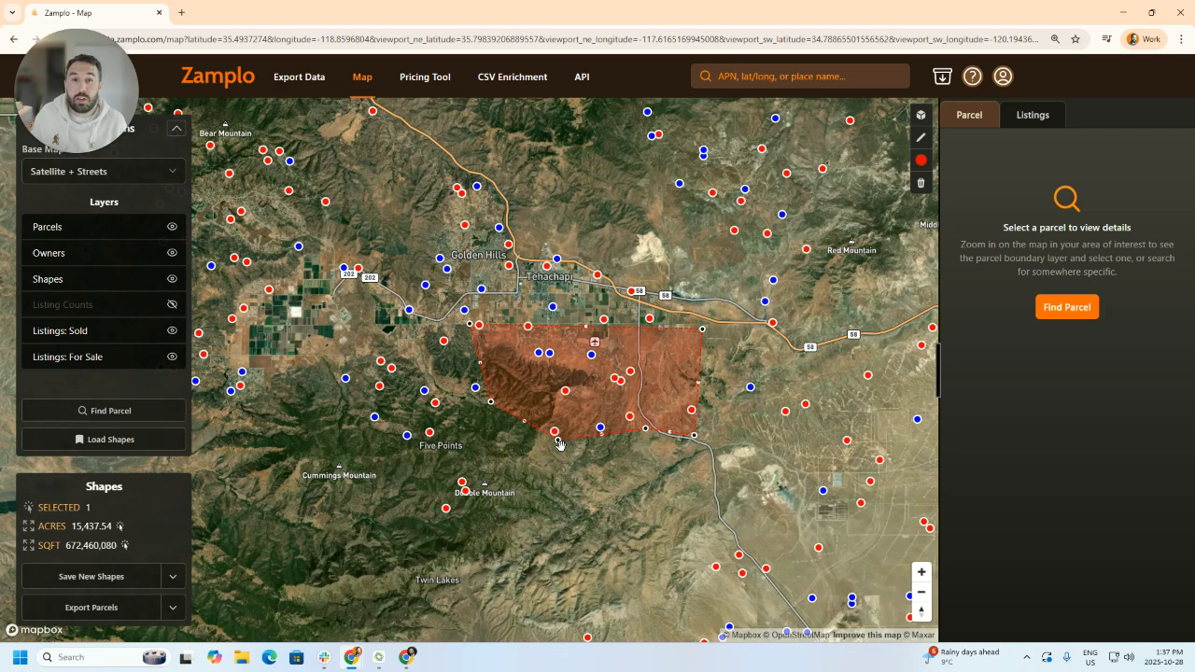
# Step: Export the shape's parcels based on the Laser Focused saved query, review the filters, and continue to choosing the export data
pyautogui.click(90, 608)
pyautogui.click(550, 345)
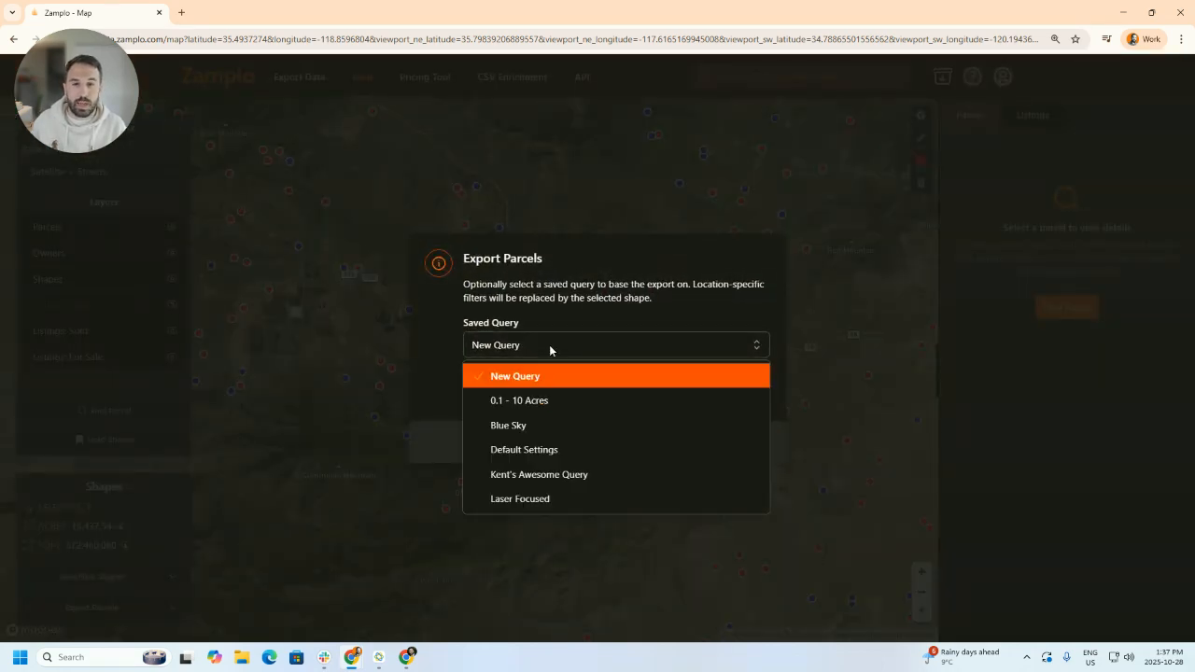
pyautogui.click(552, 499)
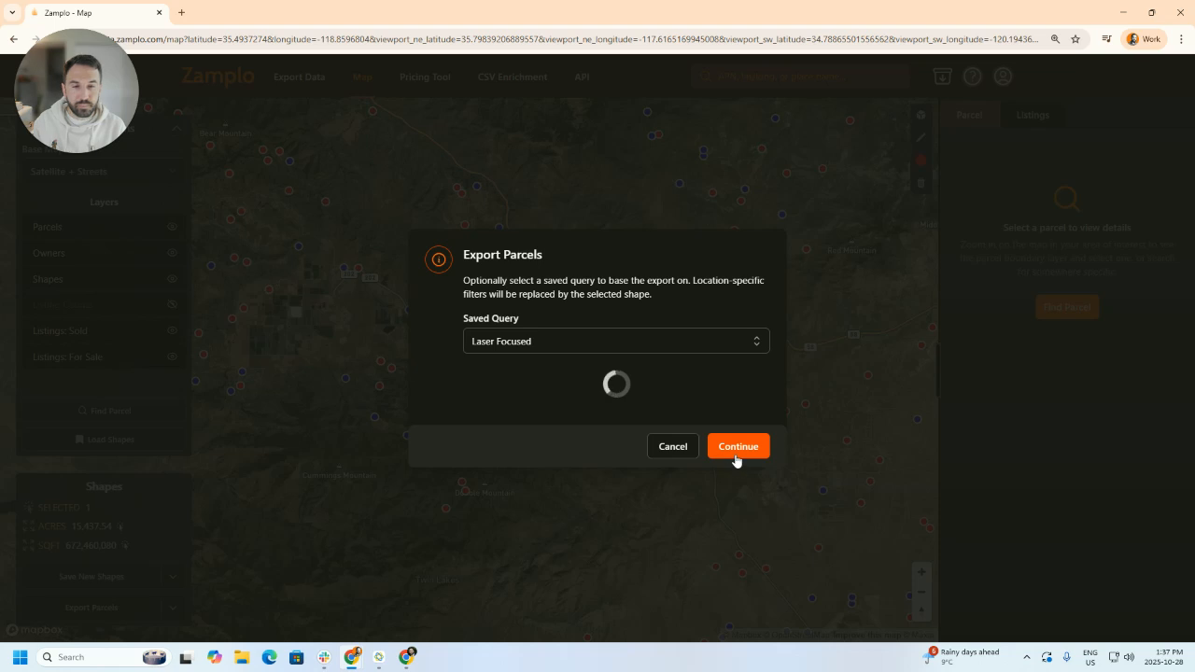
pyautogui.click(738, 445)
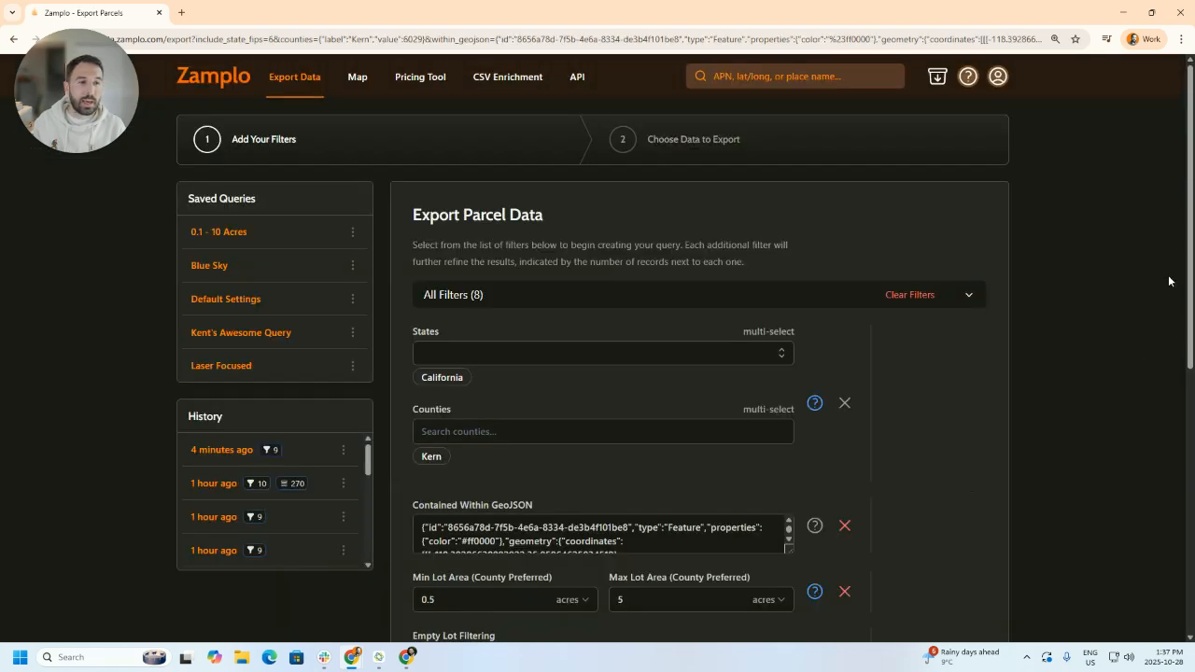
pyautogui.scroll(-1, 1179, 287)
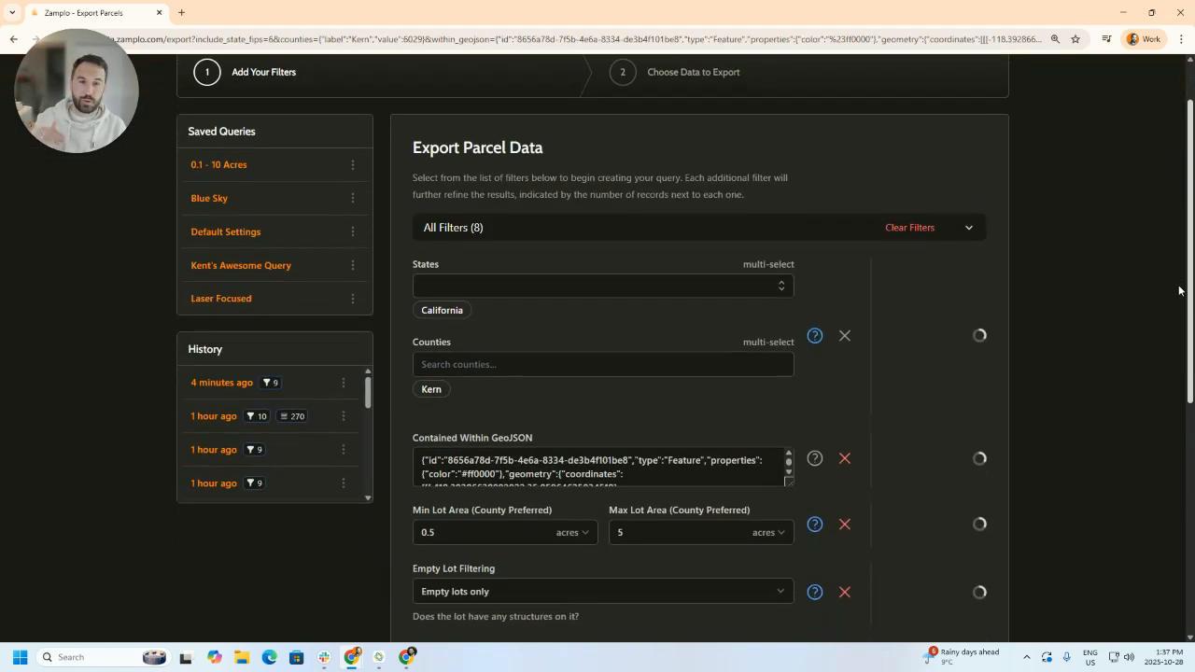
pyautogui.scroll(-1, 1179, 288)
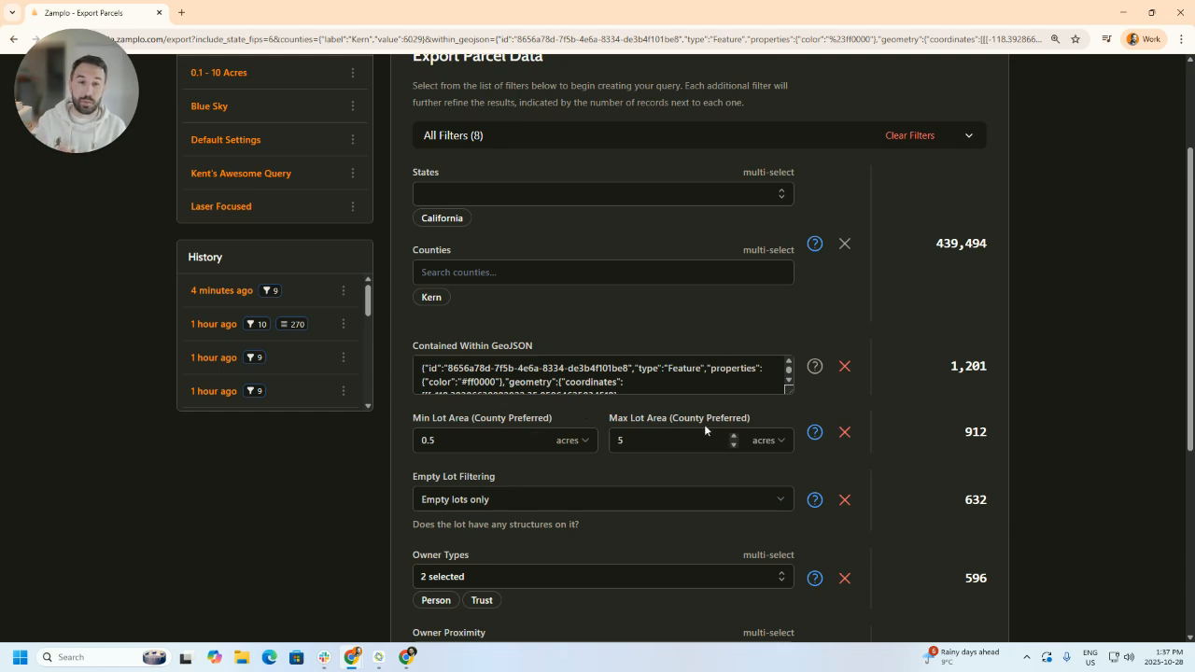
pyautogui.scroll(-4, 1047, 576)
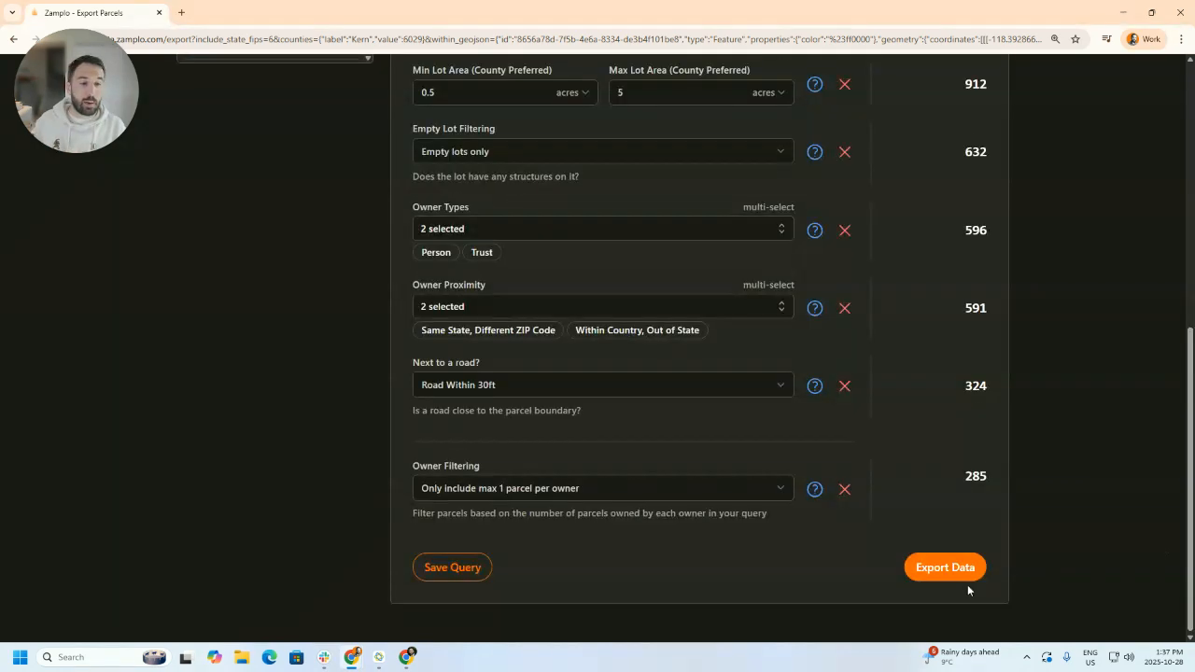
pyautogui.click(944, 568)
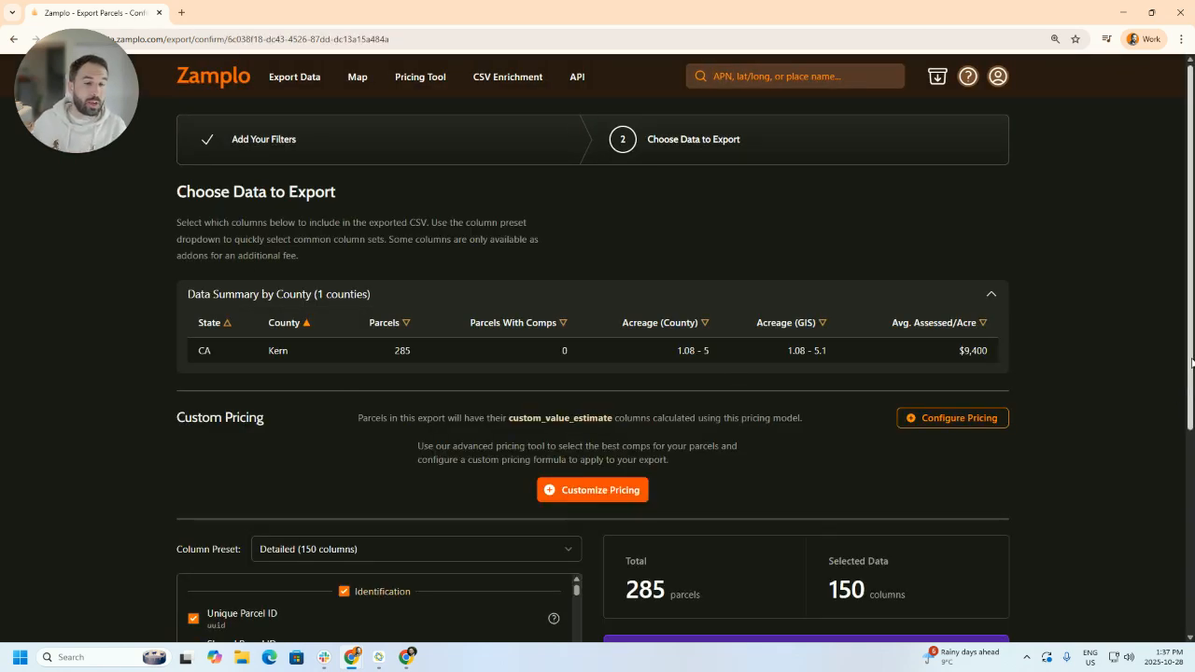
# Step: Review the available column presets for the export, keeping Detailed (150 columns)
pyautogui.scroll(-2, 1136, 521)
pyautogui.scroll(-1, 802, 550)
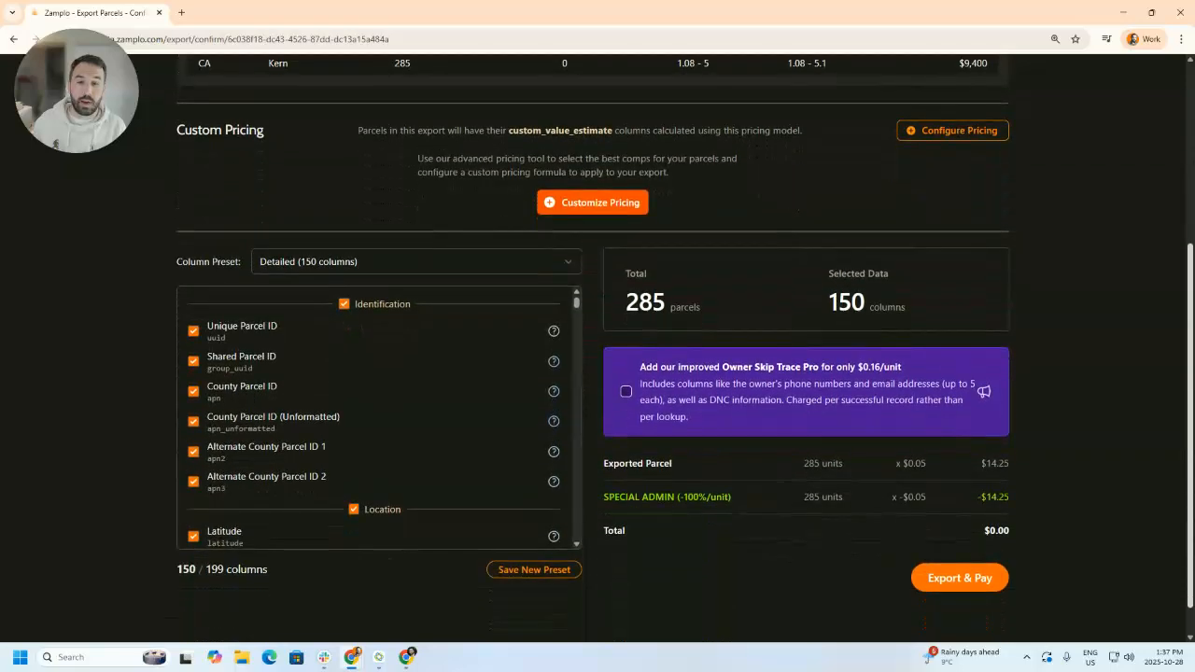
pyautogui.click(325, 261)
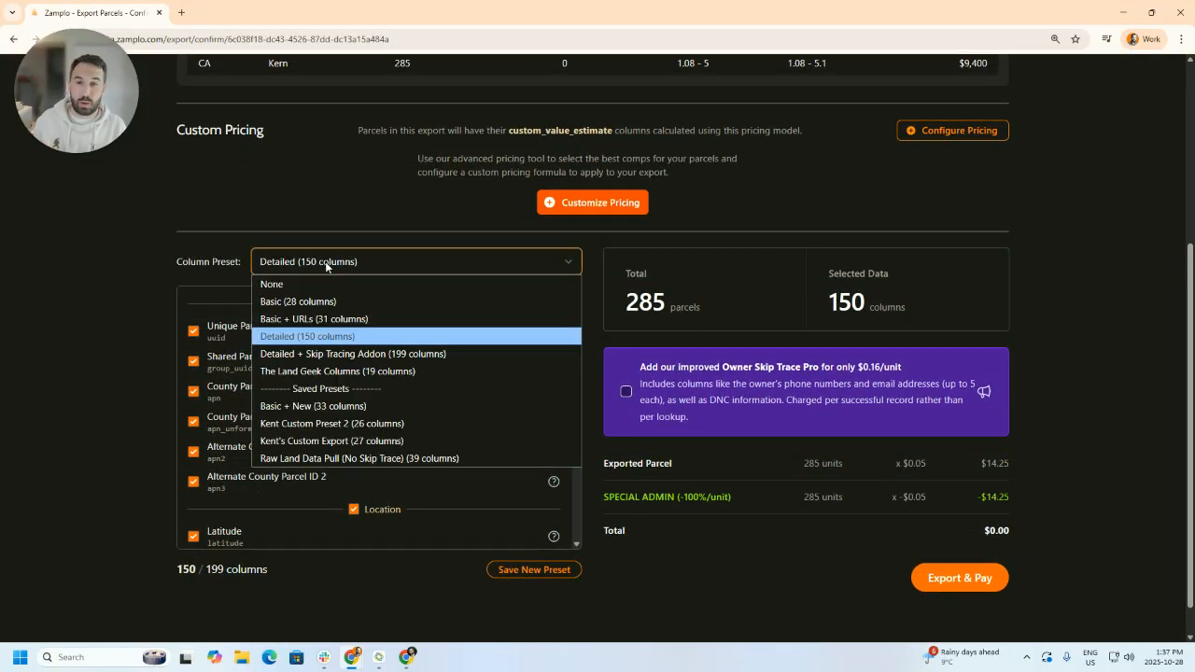
pyautogui.click(586, 261)
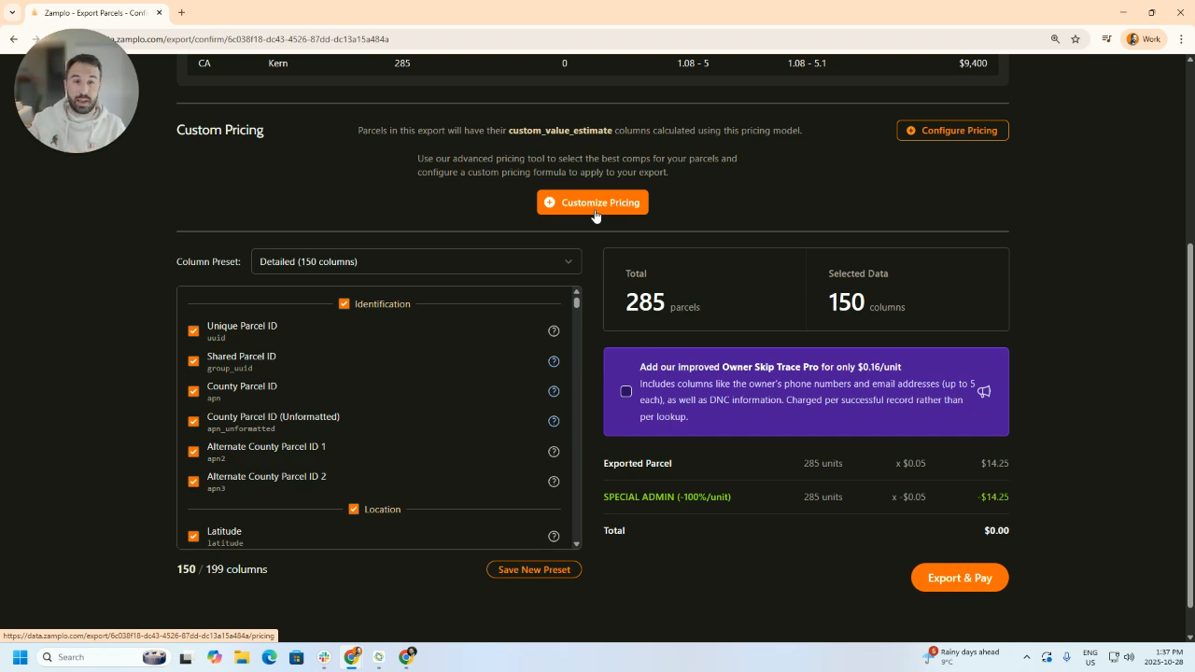
# Step: Open custom pricing for the export and set the listing search radius to 3 miles
pyautogui.click(596, 214)
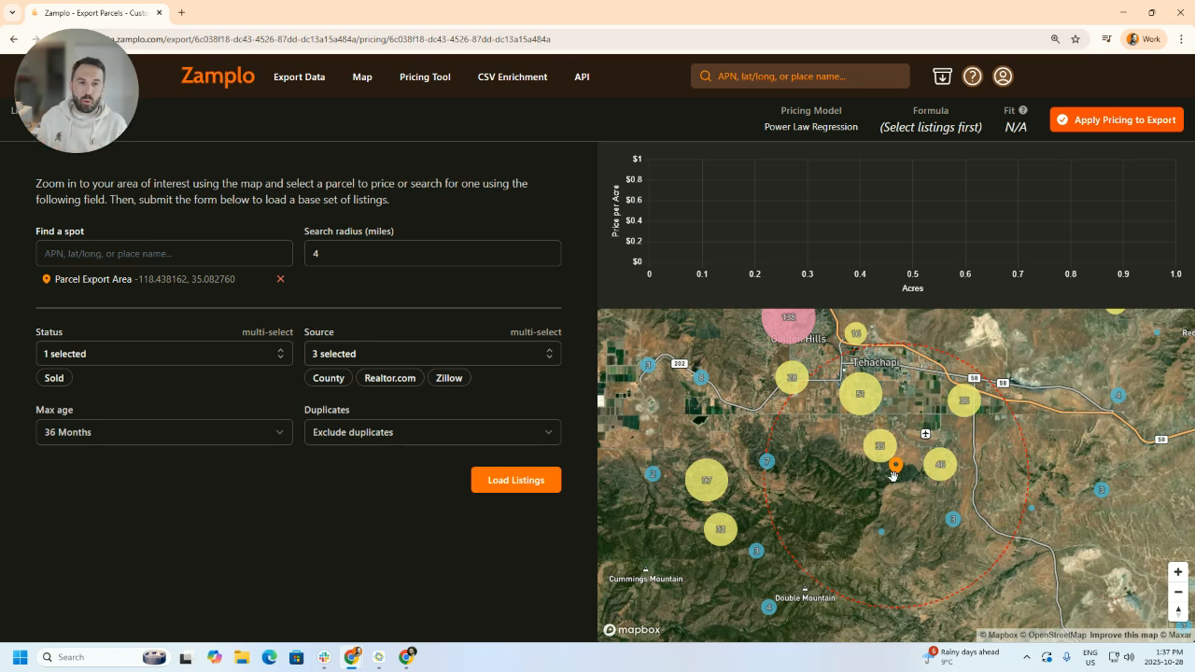
pyautogui.moveTo(354, 258); pyautogui.dragTo(297, 266)
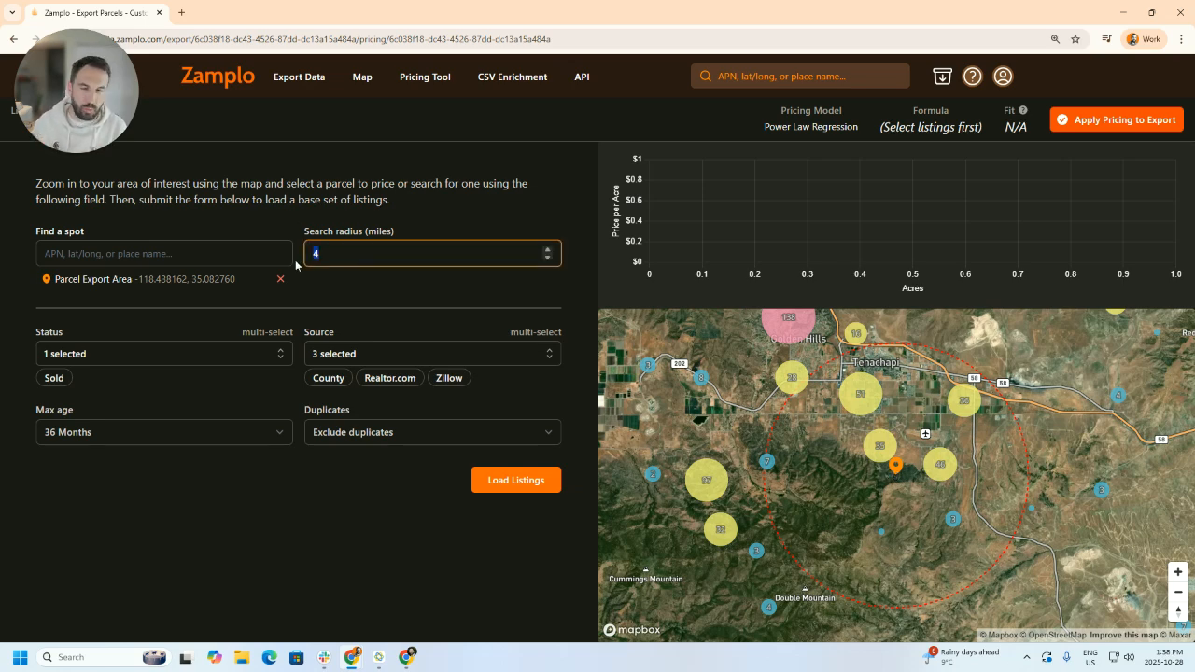
pyautogui.write('3')
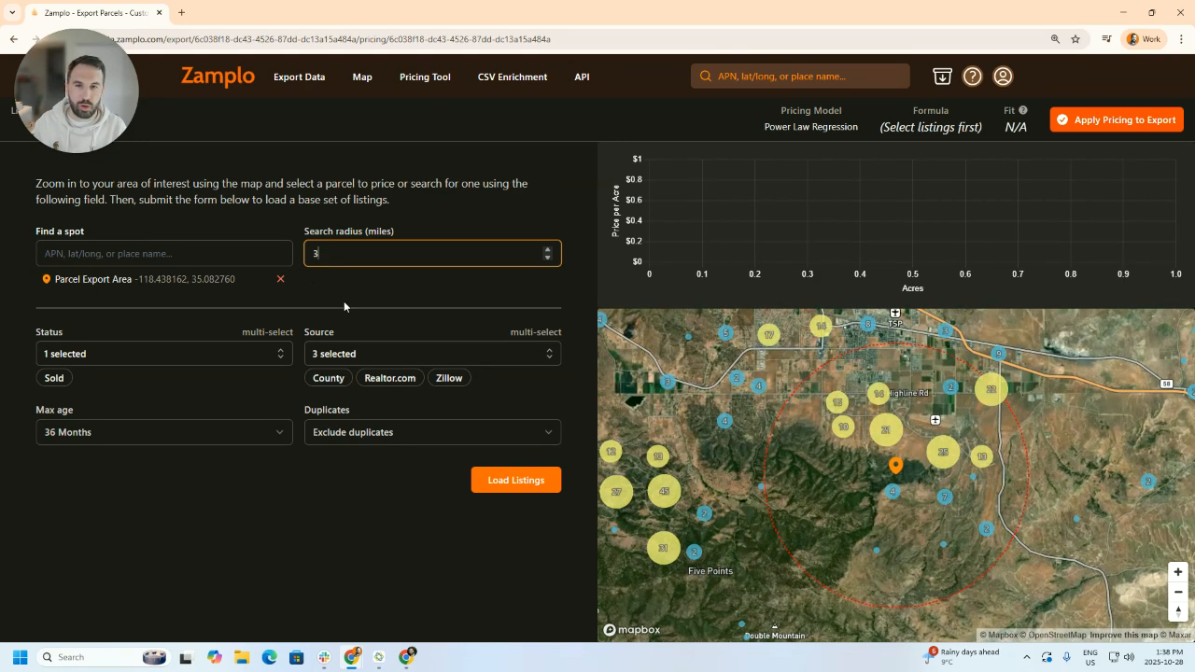
# Step: Remove County from the listing sources, keeping Realtor.com and Zillow, and load the sold listings
pyautogui.click(337, 385)
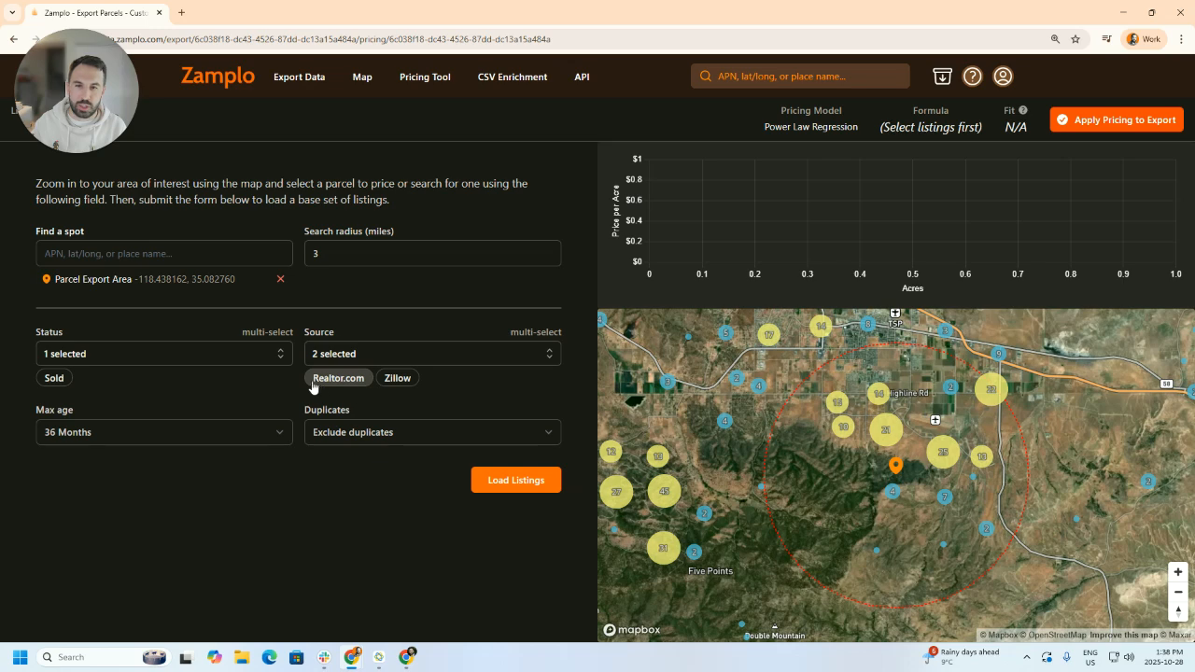
pyautogui.click(515, 483)
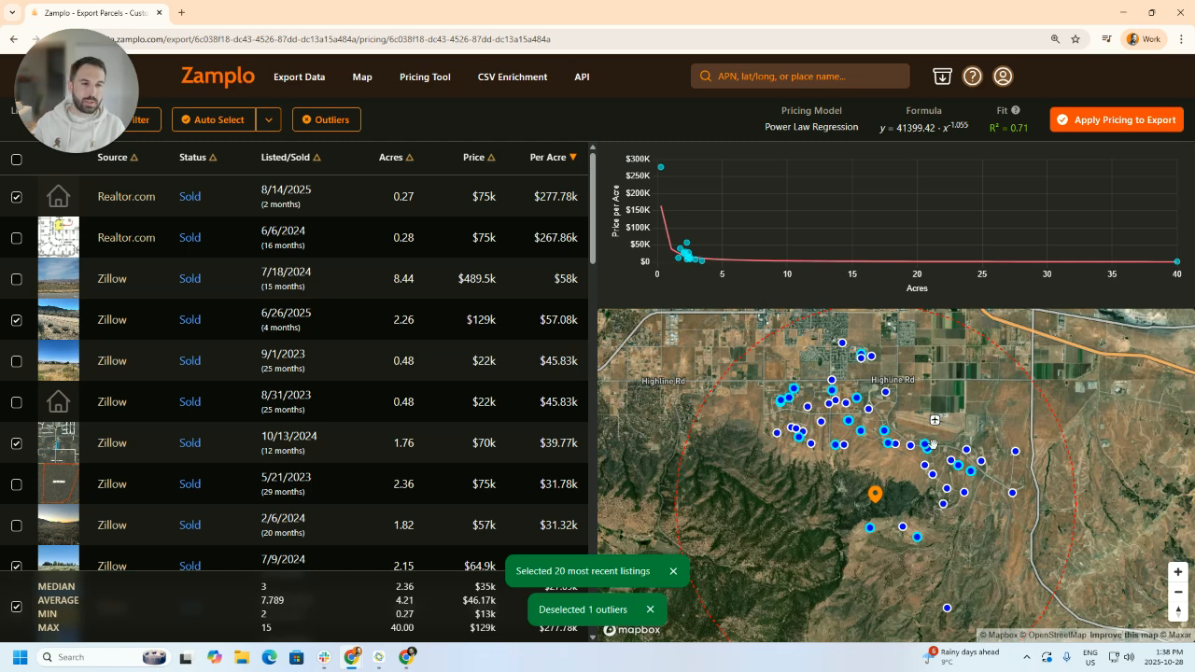
pyautogui.moveTo(119, 92); pyautogui.dragTo(109, 490)
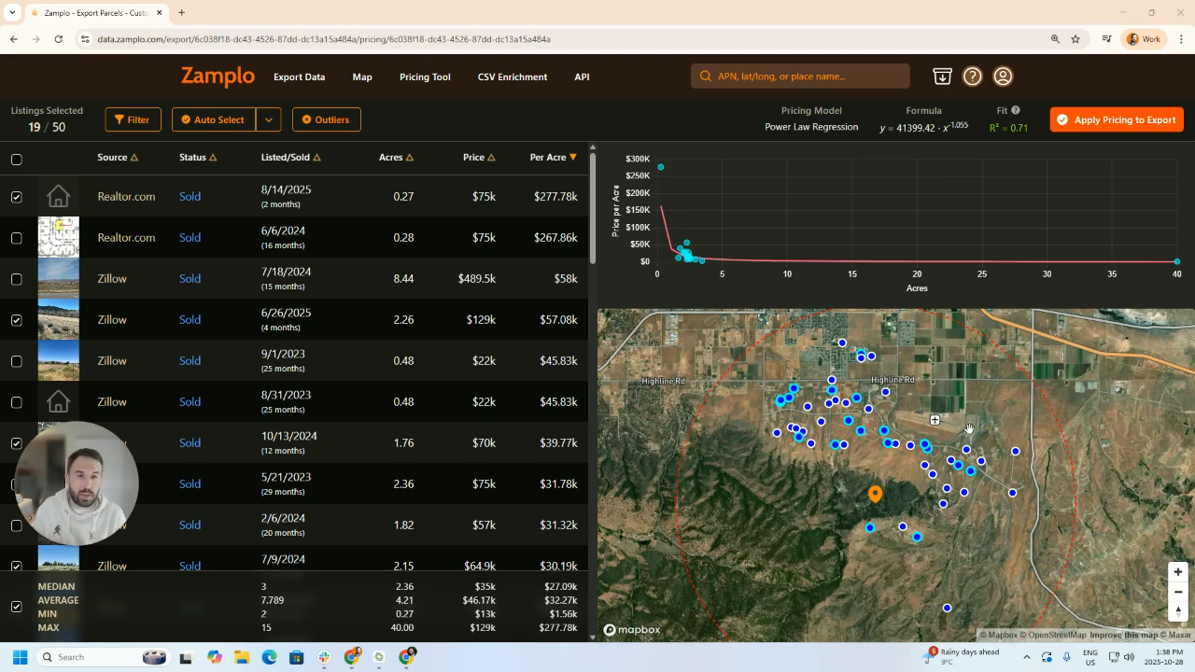
# Step: Exclude the 40-acre listing from the price-per-acre regression
pyautogui.moveTo(1177, 266)
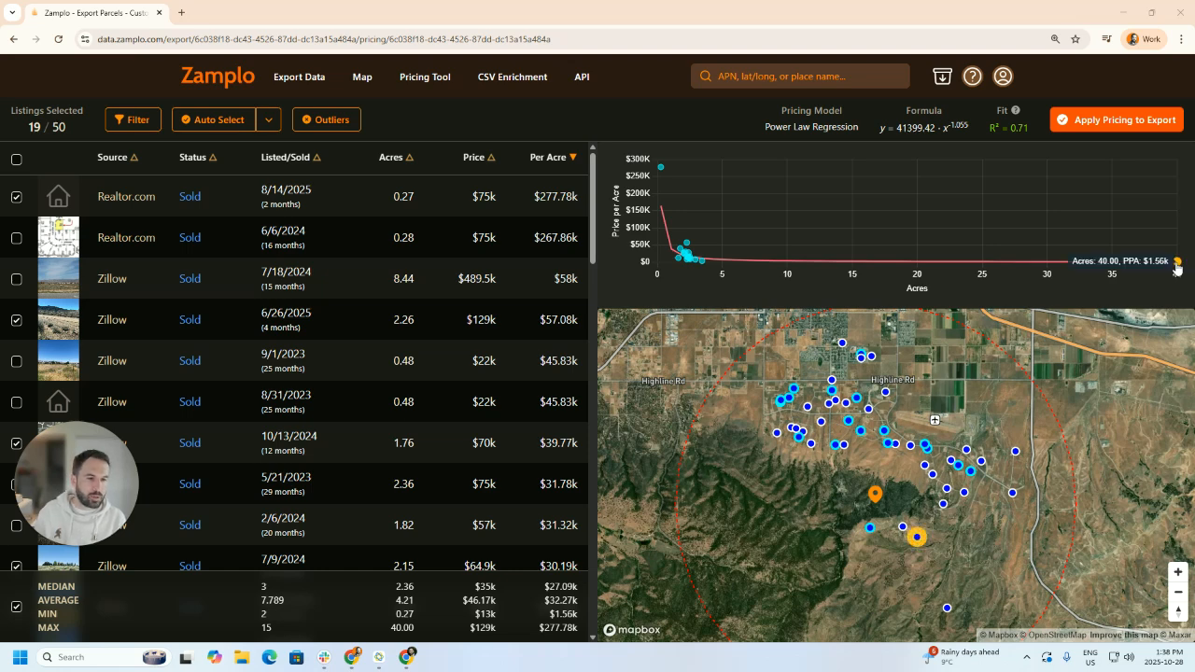
pyautogui.click(1177, 263)
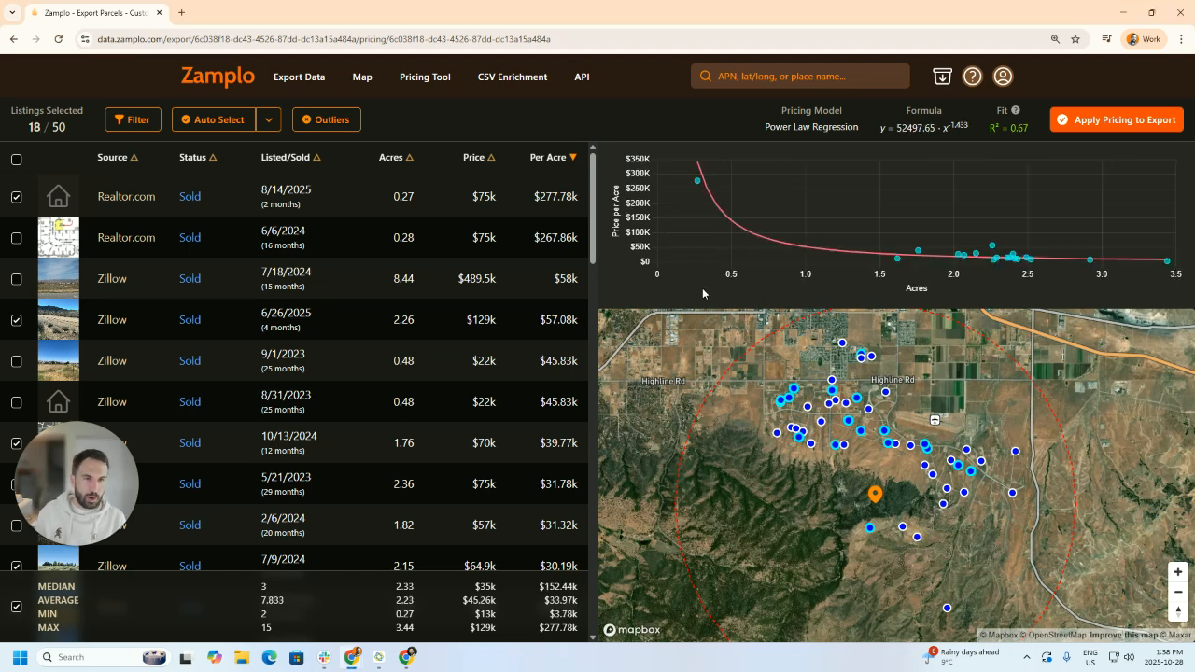
# Step: Examine the parcels around the selected 0.27-acre listing and compare them with the larger rural lots around Cheyenne Ave and Summit Rd
pyautogui.moveTo(699, 183)
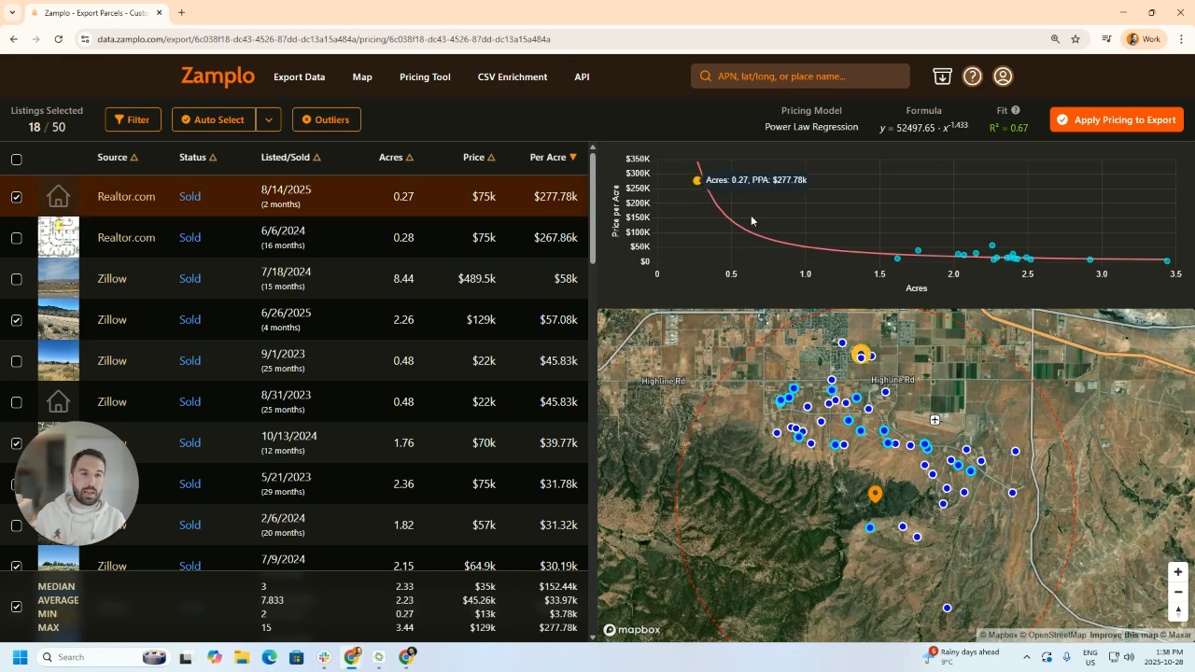
pyautogui.scroll(5, 878, 392)
pyautogui.scroll(5, 876, 493)
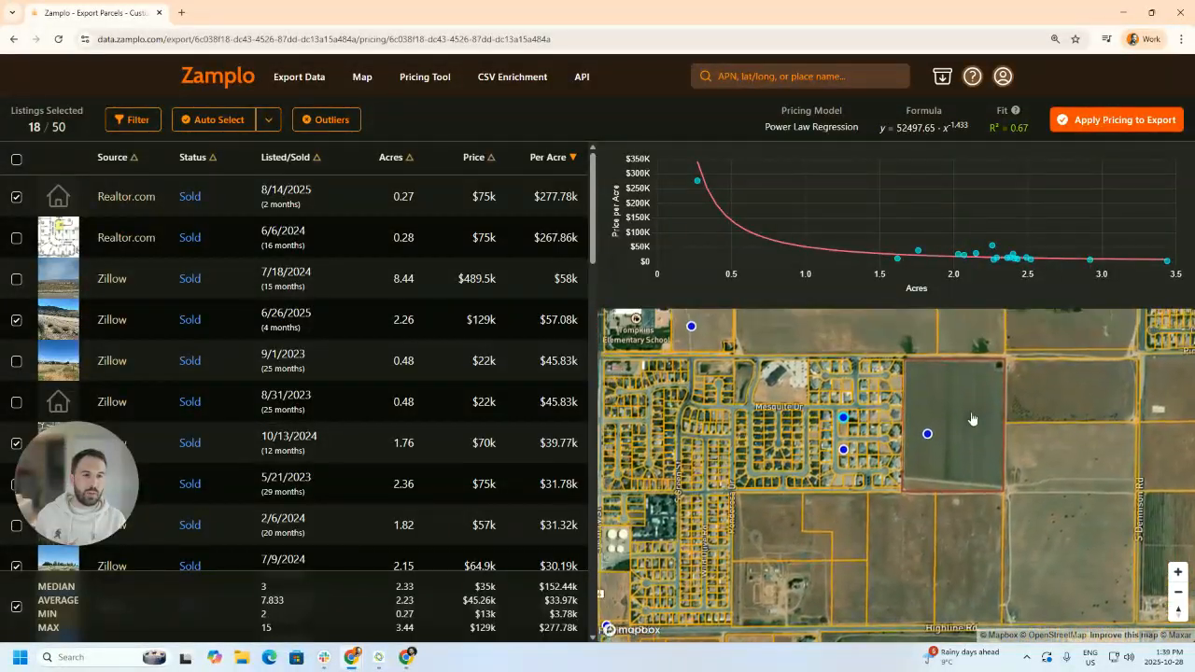
pyautogui.scroll(4, 933, 420)
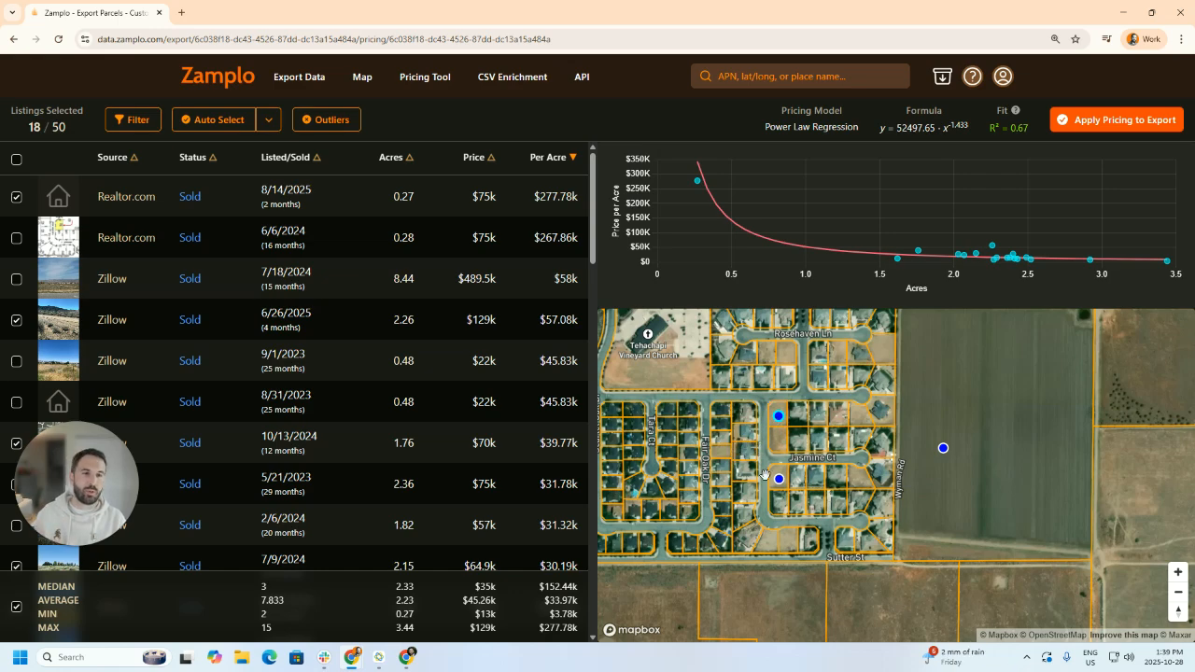
pyautogui.scroll(-7, 770, 591)
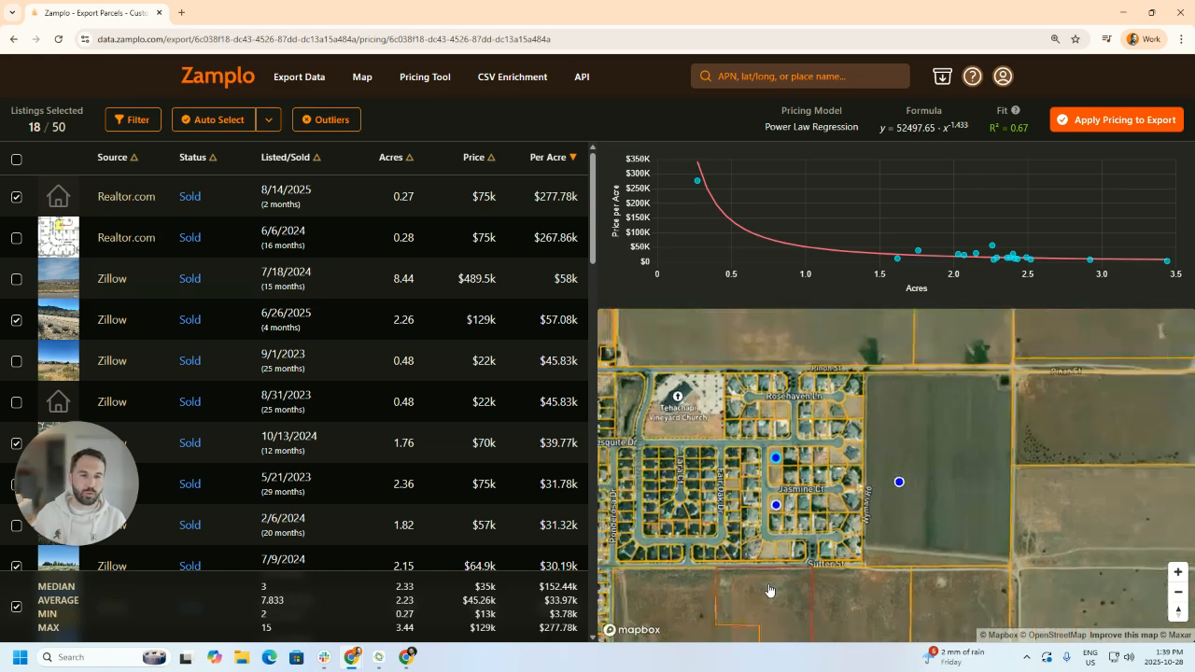
pyautogui.moveTo(770, 591); pyautogui.dragTo(760, 349)
pyautogui.moveTo(745, 501); pyautogui.dragTo(837, 491)
pyautogui.scroll(-4, 838, 491)
pyautogui.scroll(7, 799, 532)
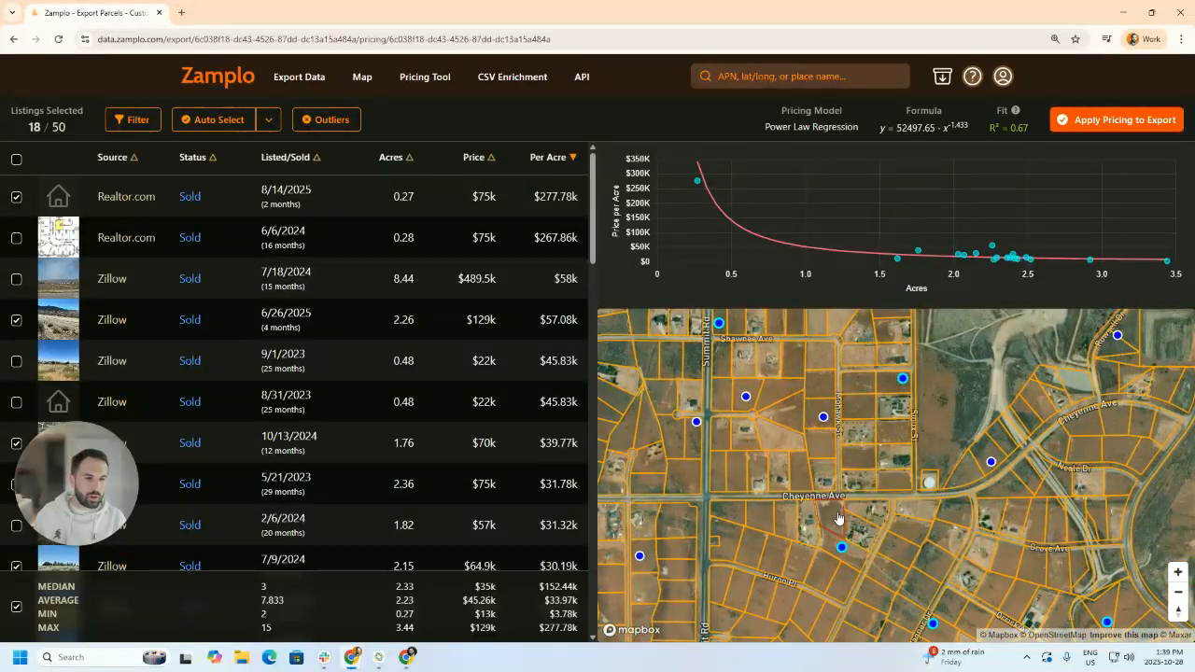
pyautogui.moveTo(849, 582); pyautogui.dragTo(865, 479)
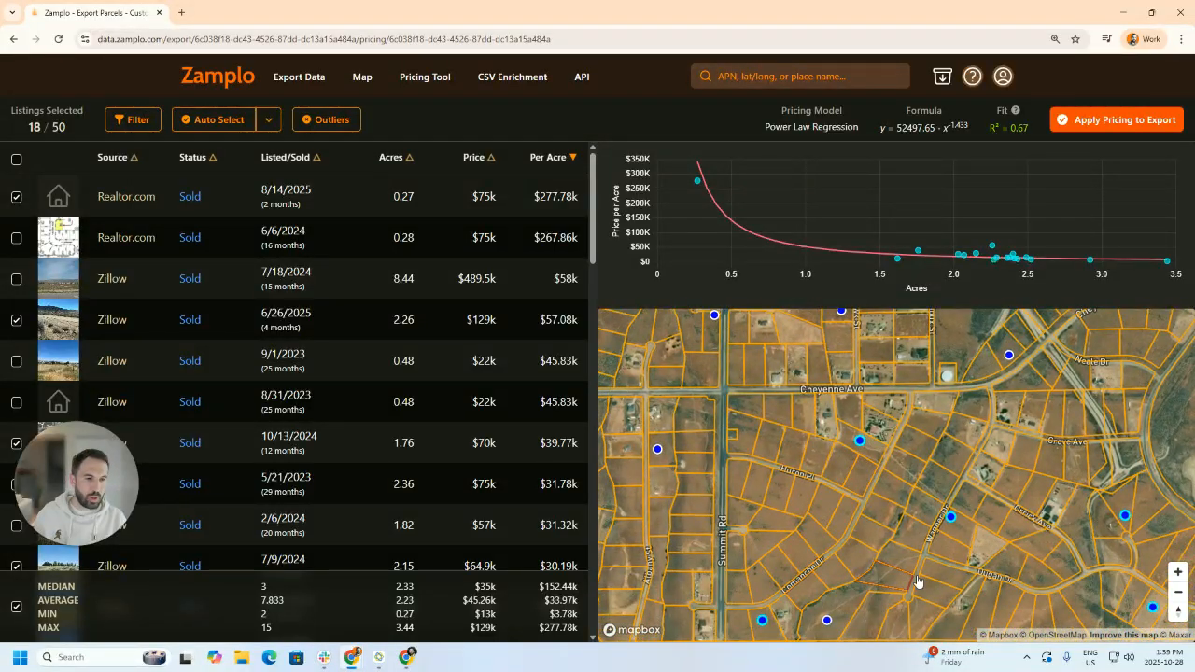
pyautogui.moveTo(624, 541); pyautogui.dragTo(787, 521)
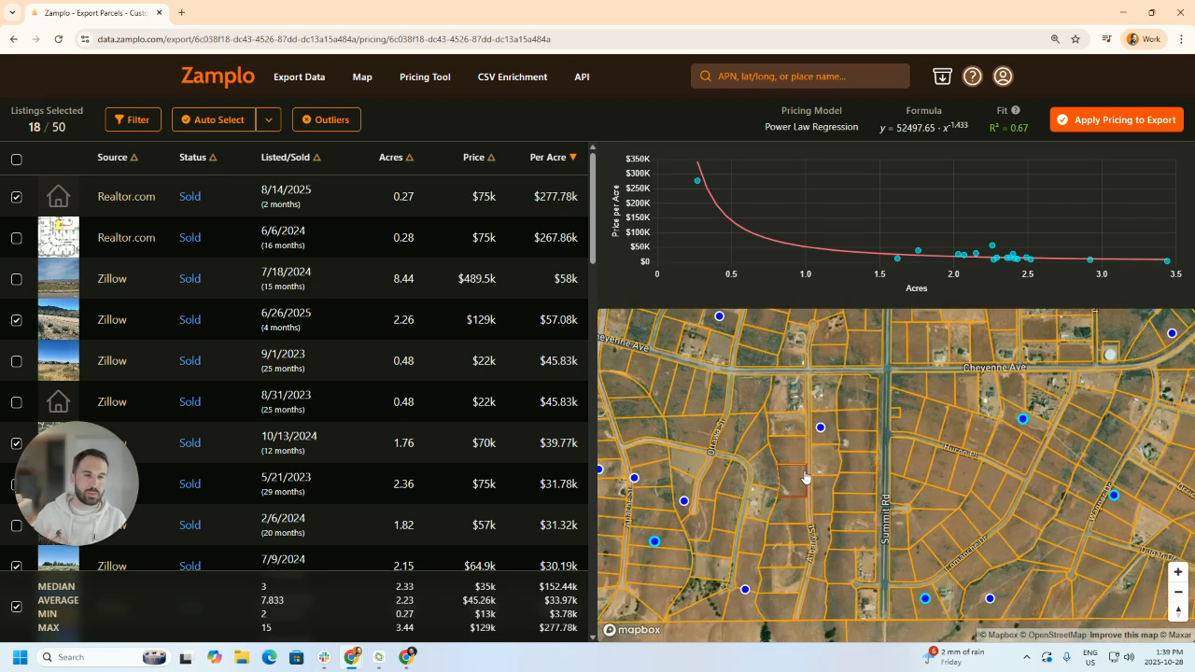
pyautogui.scroll(-2, 863, 476)
pyautogui.scroll(-4, 863, 476)
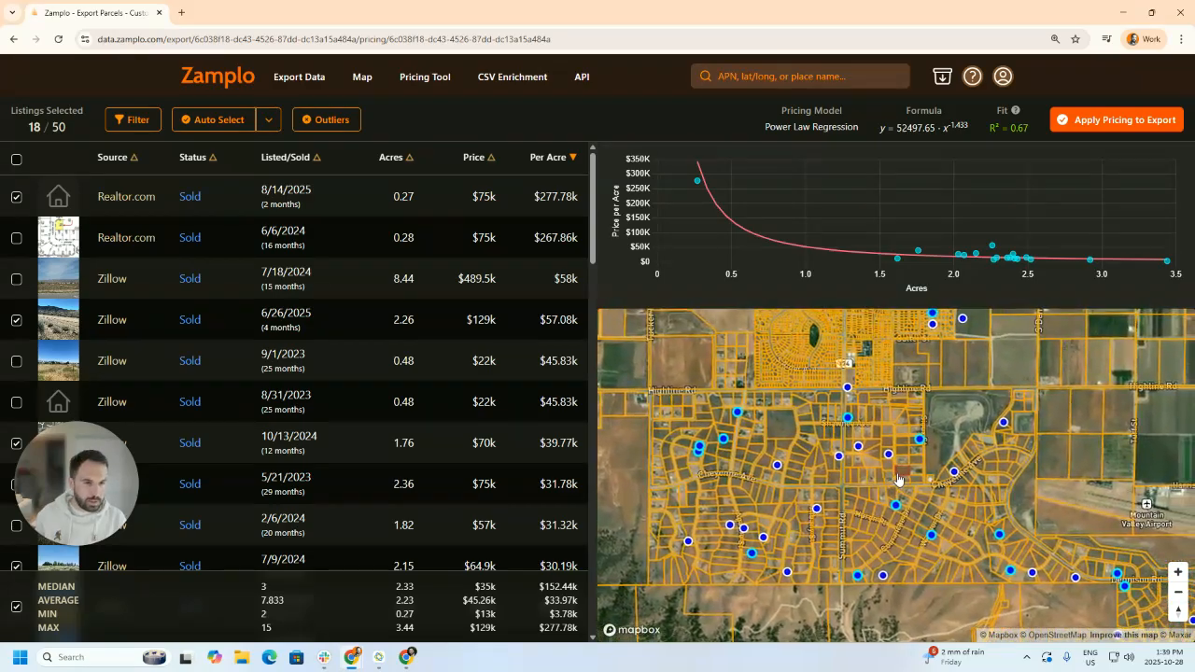
# Step: Exclude the 0.27-acre listing in the subdivision north of Highline Rd from the pricing model
pyautogui.moveTo(922, 419); pyautogui.dragTo(916, 428)
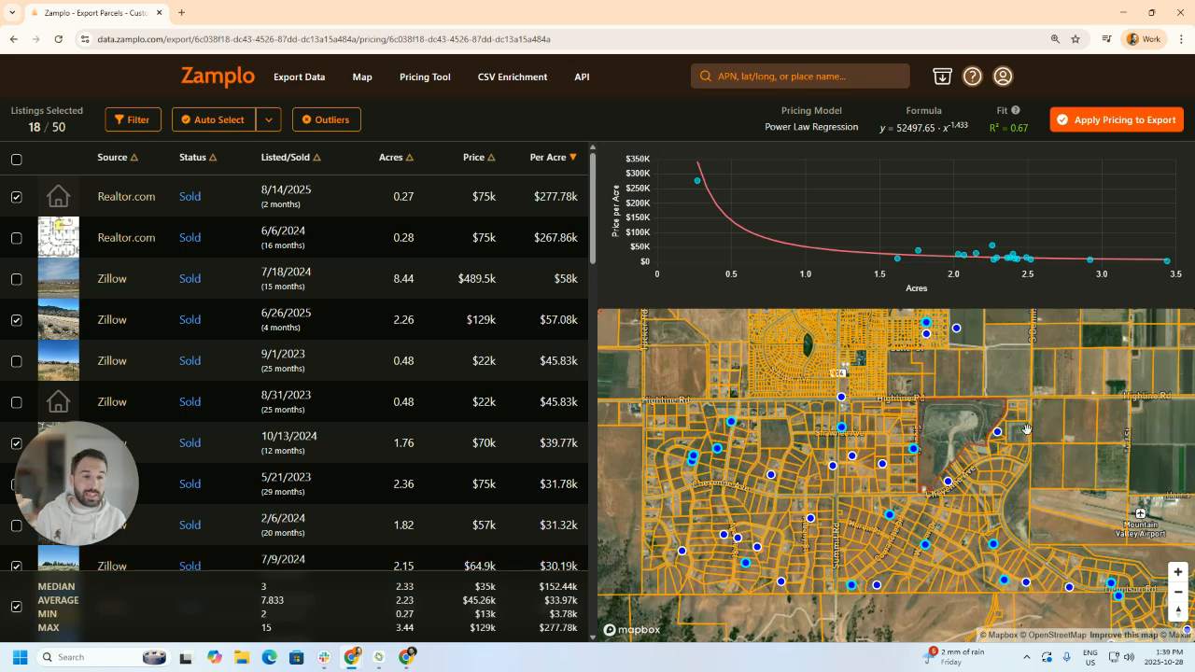
pyautogui.moveTo(944, 434); pyautogui.dragTo(878, 491)
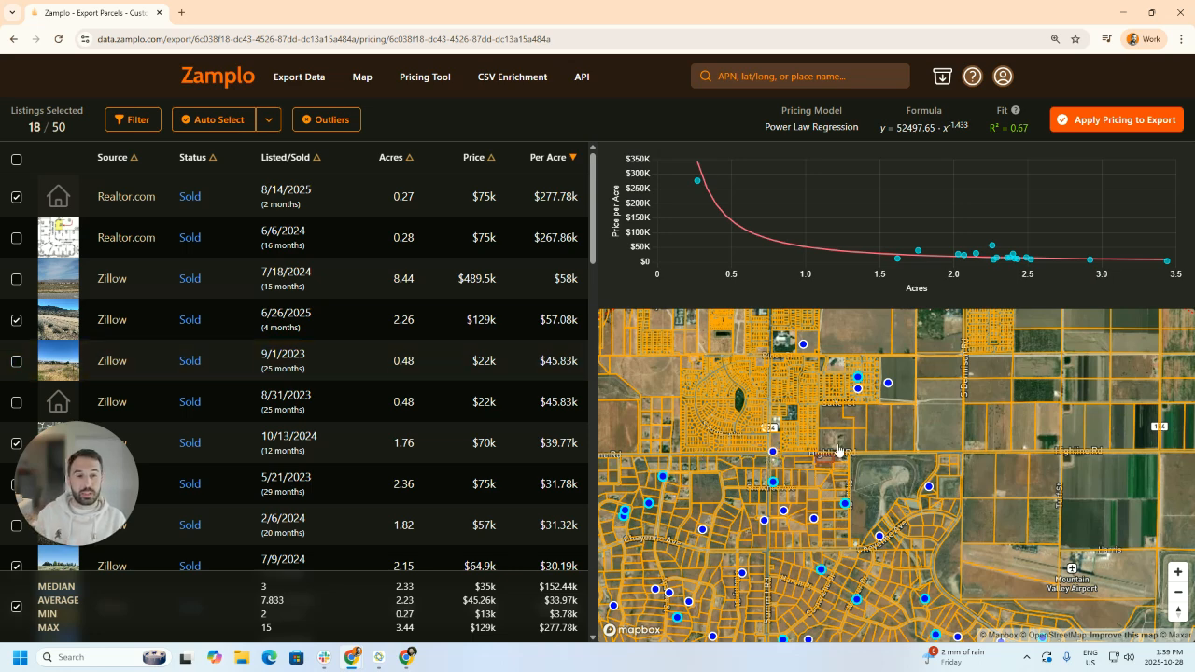
pyautogui.moveTo(843, 443); pyautogui.dragTo(910, 457)
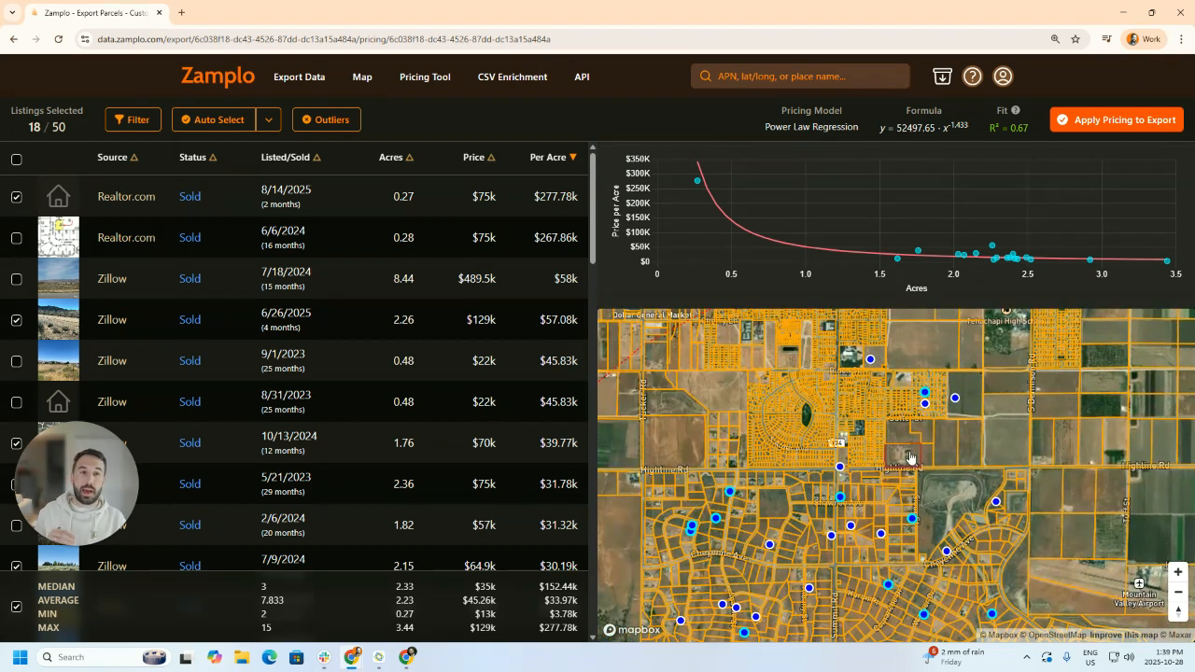
pyautogui.click(926, 400)
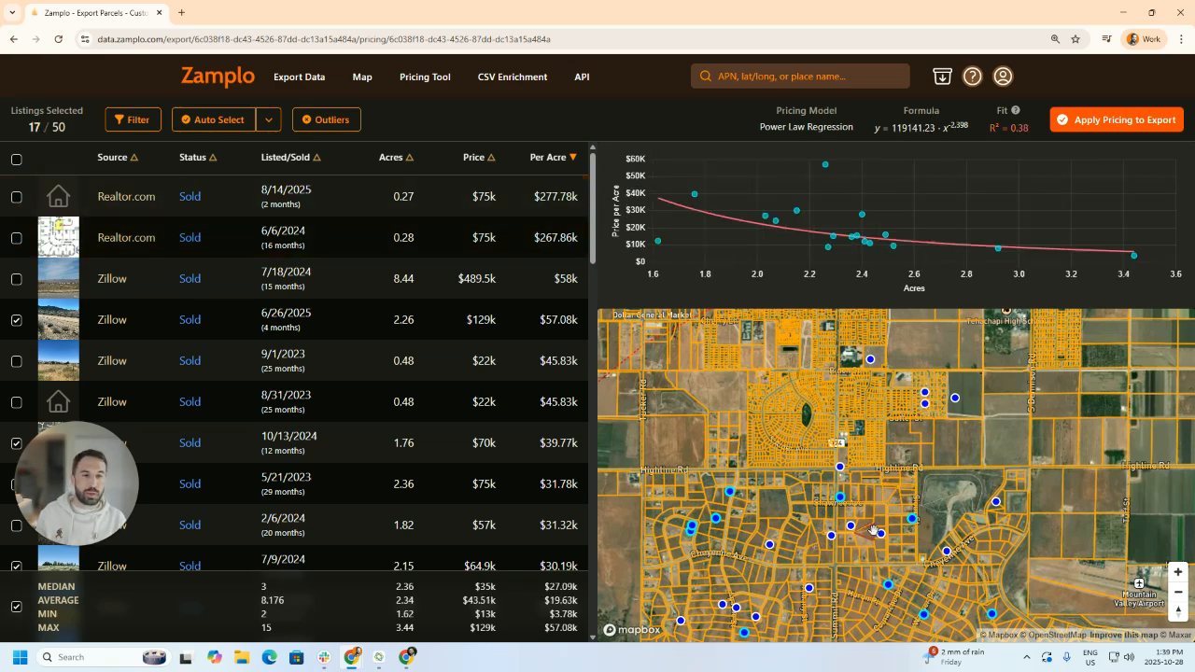
# Step: Review how the remaining selected listings are spread around Highline Rd and Cheyenne Ave within the search radius
pyautogui.scroll(-3, 872, 531)
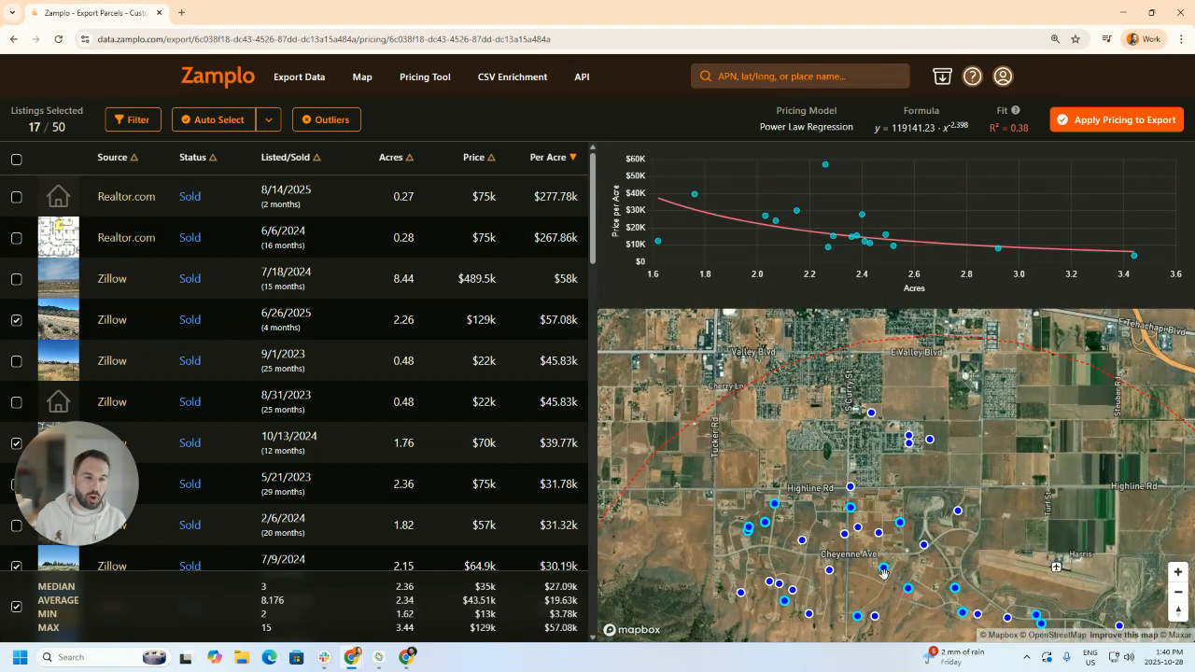
pyautogui.moveTo(883, 571); pyautogui.dragTo(852, 517)
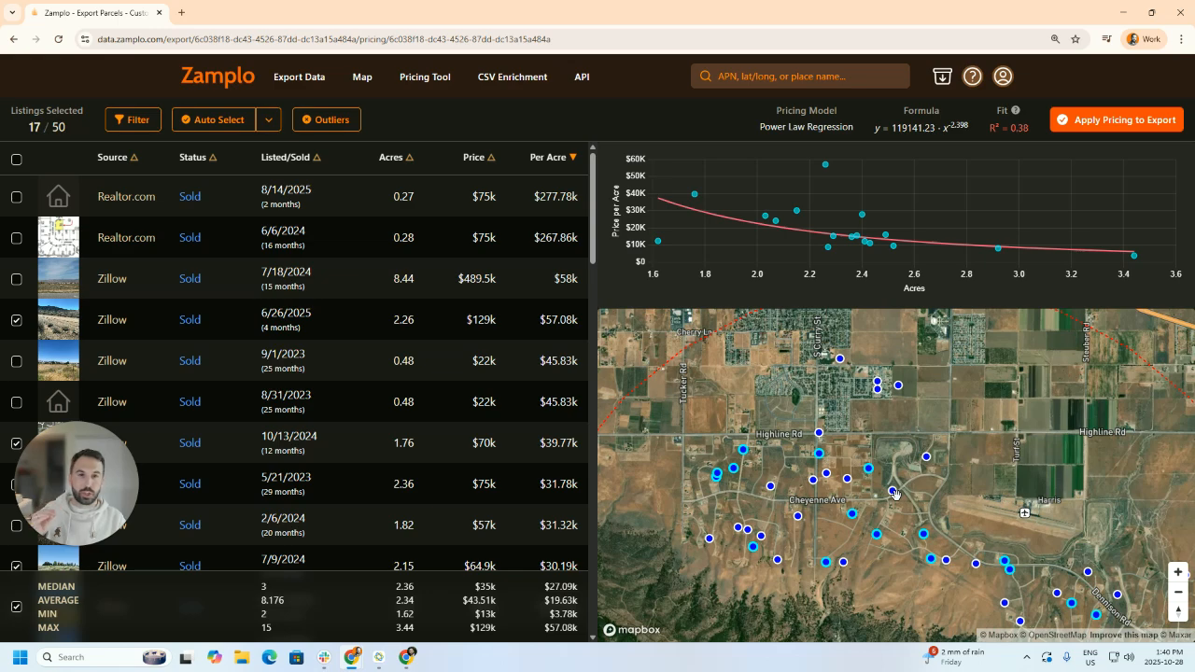
pyautogui.moveTo(894, 492); pyautogui.dragTo(929, 497)
pyautogui.scroll(-2, 925, 518)
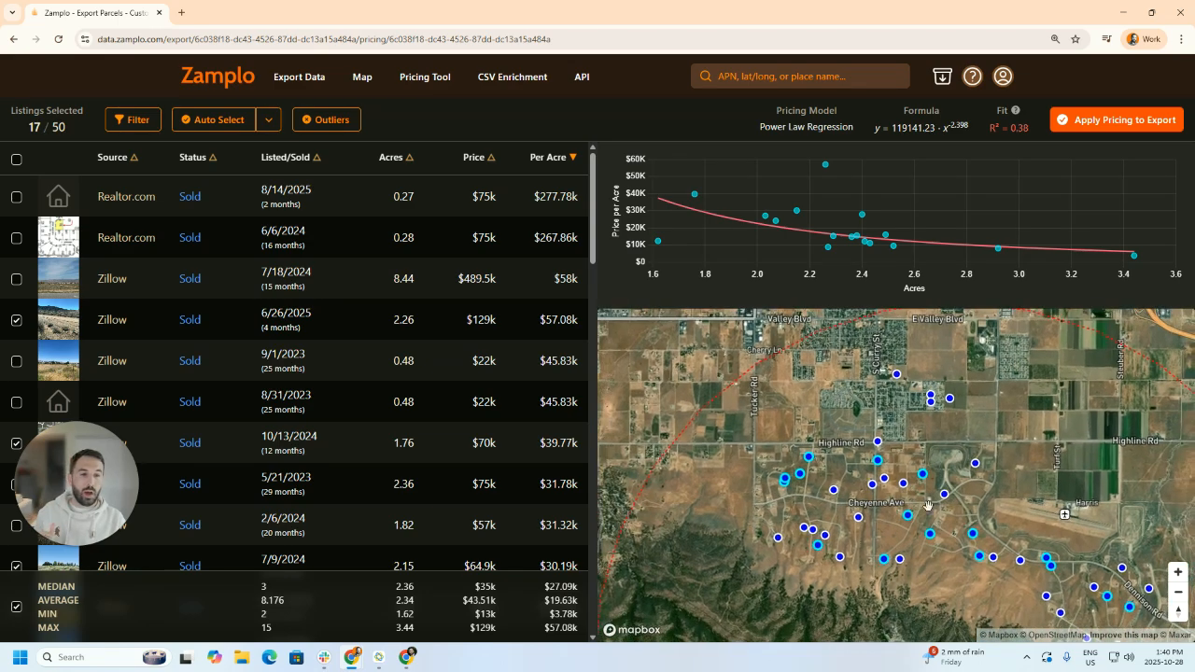